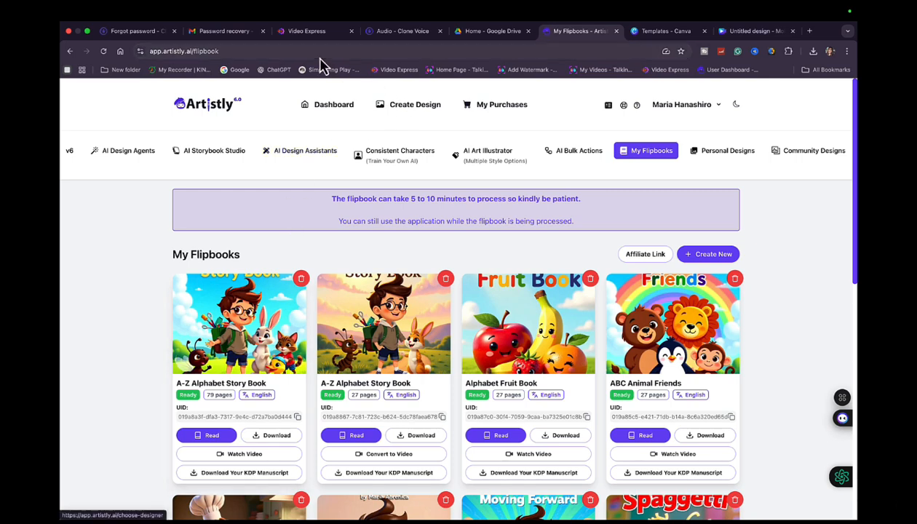
# Step: Switch to Video Express and play back the finished A to C alphabet story video in the preview
pyautogui.click(318, 35)
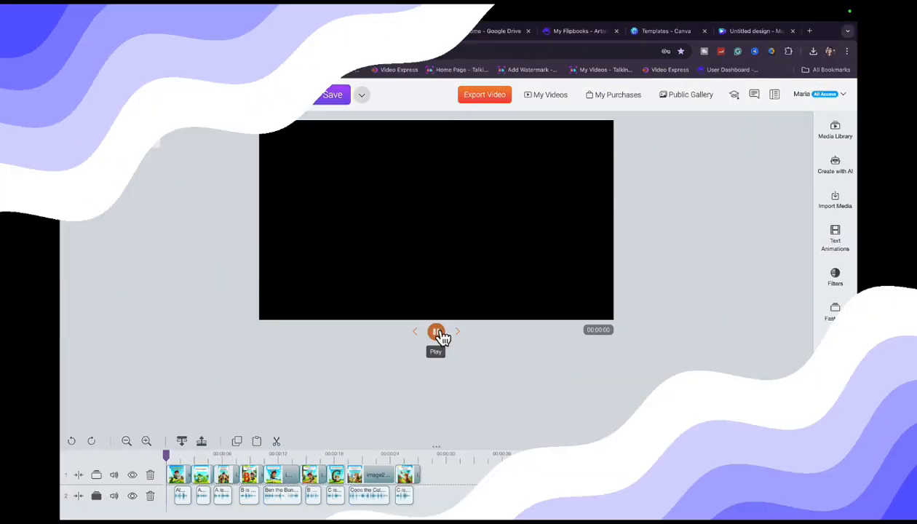
pyautogui.click(438, 333)
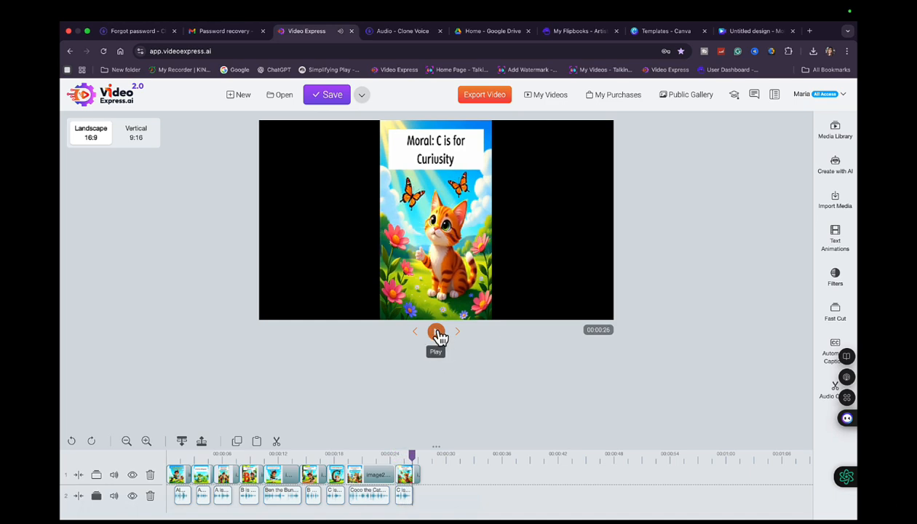
pyautogui.click(567, 37)
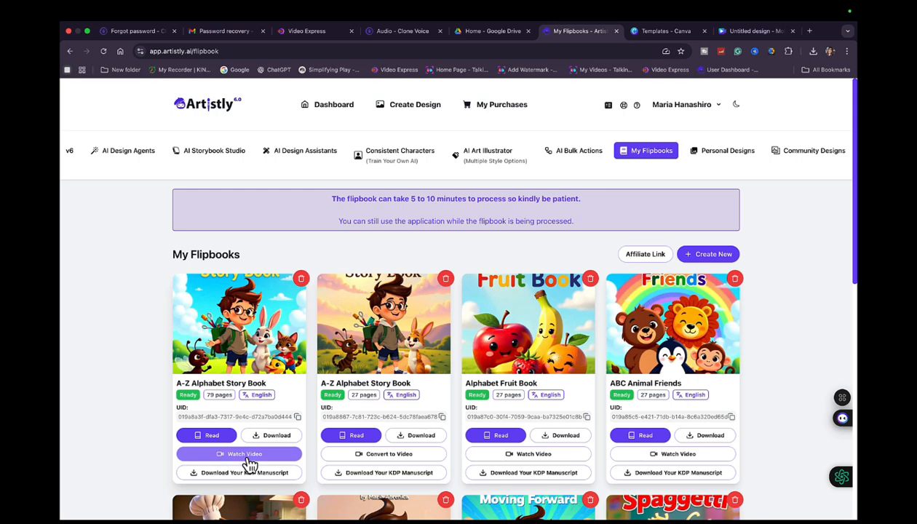
# Step: Start a new empty project in Video Express and look through the media library's ABC Book folder
pyautogui.click(320, 32)
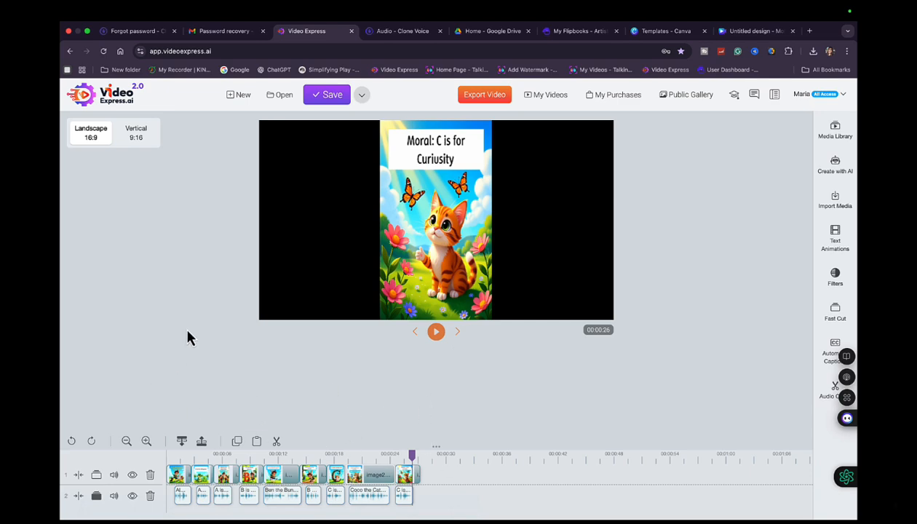
pyautogui.click(241, 95)
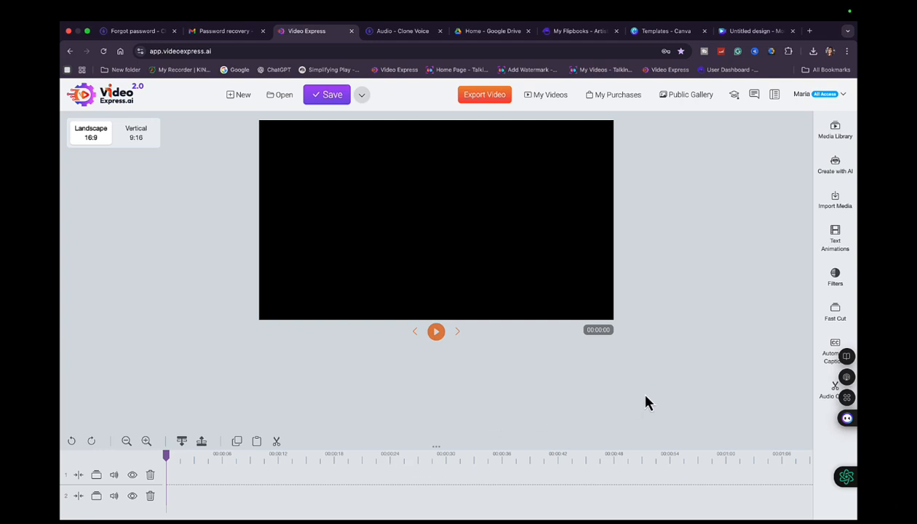
pyautogui.click(839, 131)
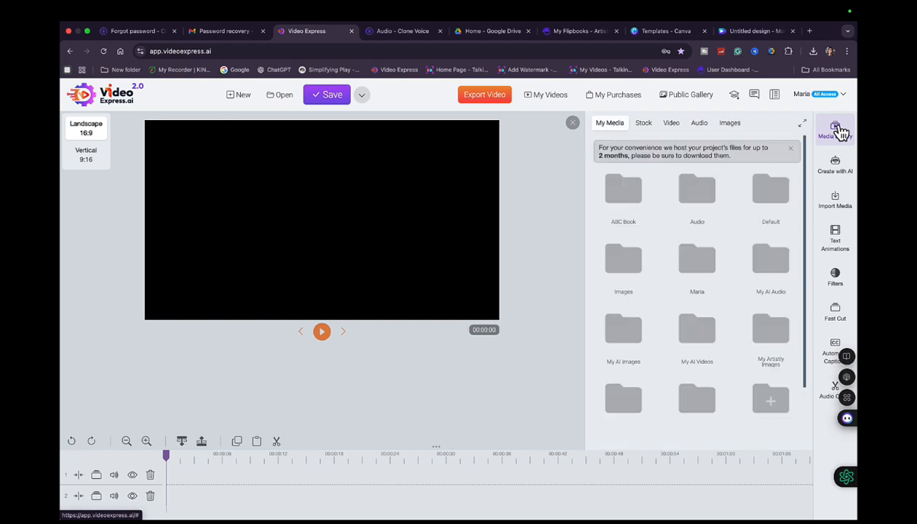
pyautogui.click(624, 210)
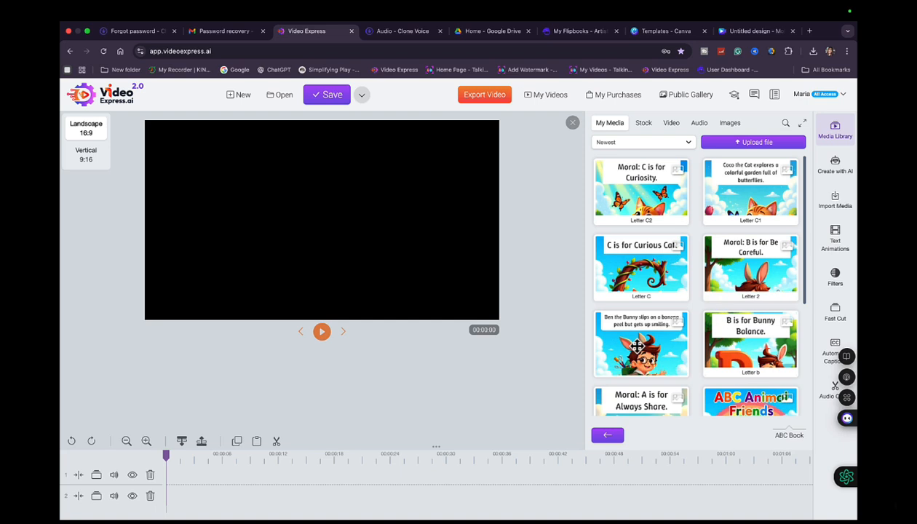
pyautogui.scroll(-2, 637, 343)
pyautogui.scroll(-4, 637, 344)
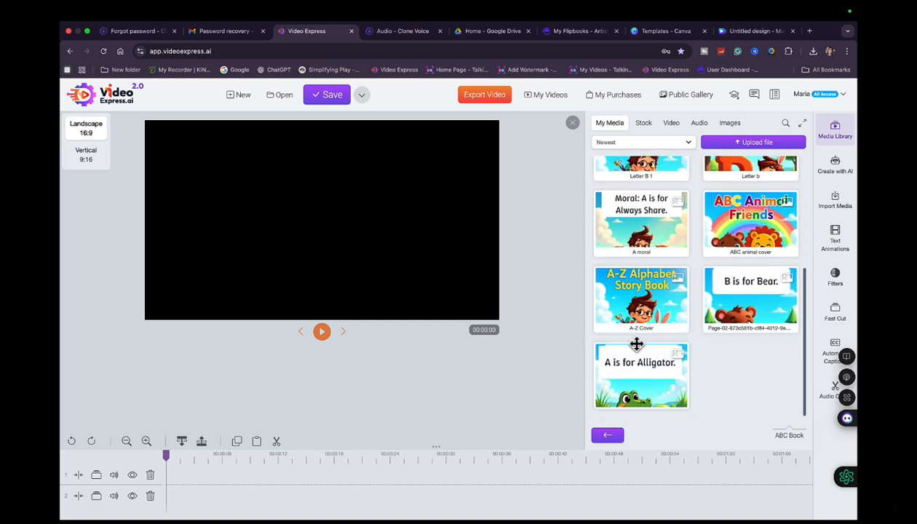
pyautogui.scroll(9, 638, 343)
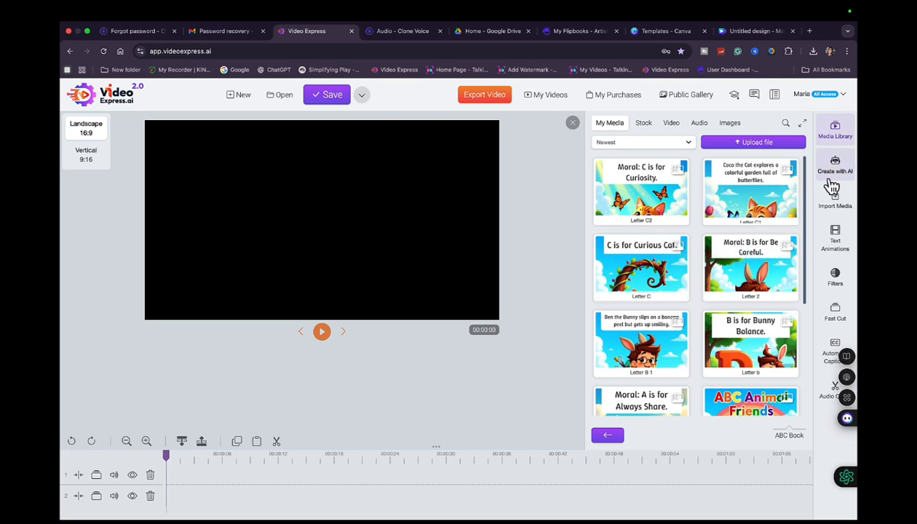
# Step: Switch to Artistly, open the personal designs and look through the alphabet storybook pages
pyautogui.click(582, 33)
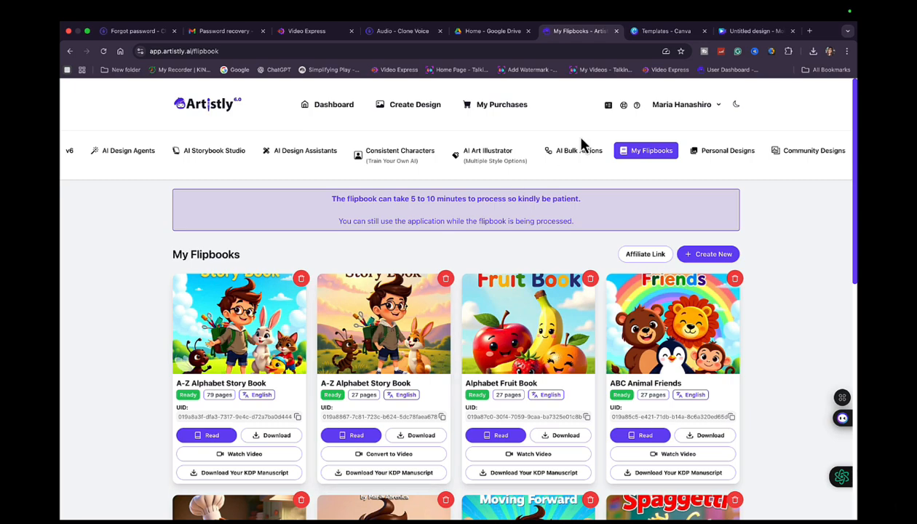
pyautogui.click(720, 156)
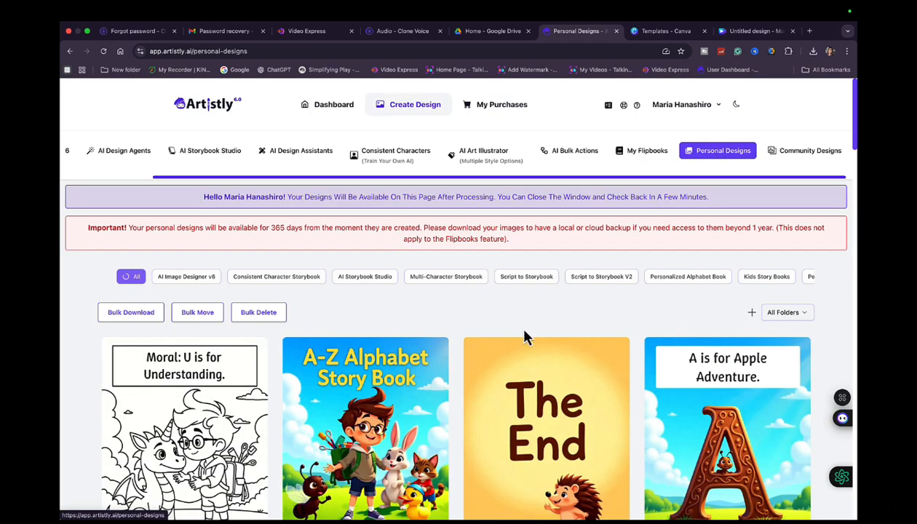
pyautogui.scroll(-3, 471, 401)
pyautogui.scroll(-3, 470, 400)
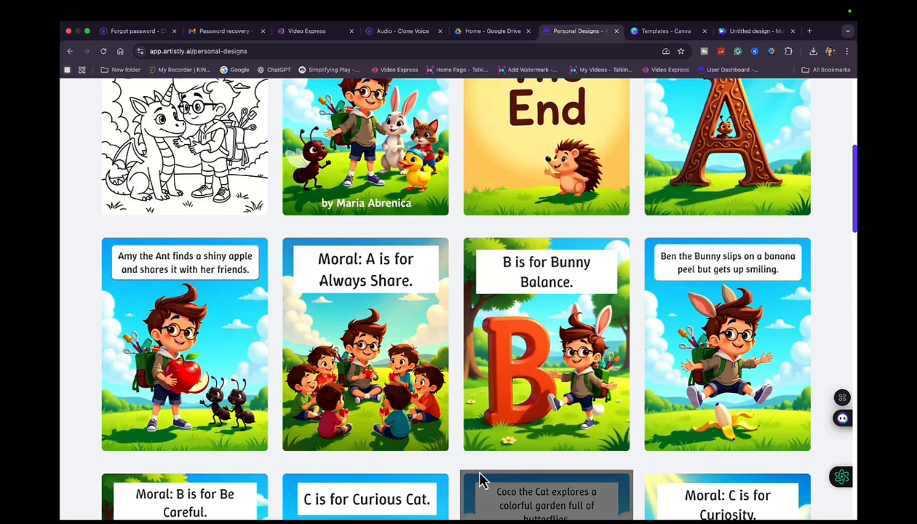
pyautogui.scroll(-3, 481, 480)
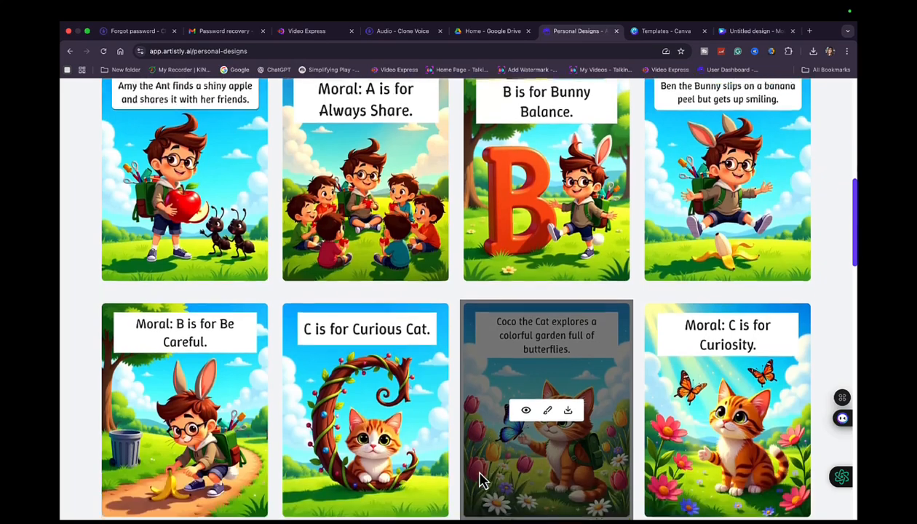
pyautogui.scroll(-4, 481, 480)
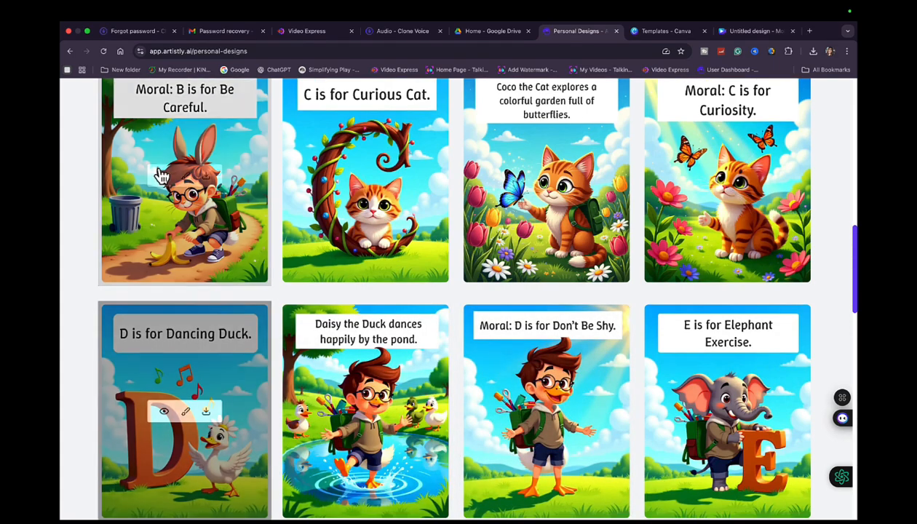
pyautogui.scroll(10, 161, 175)
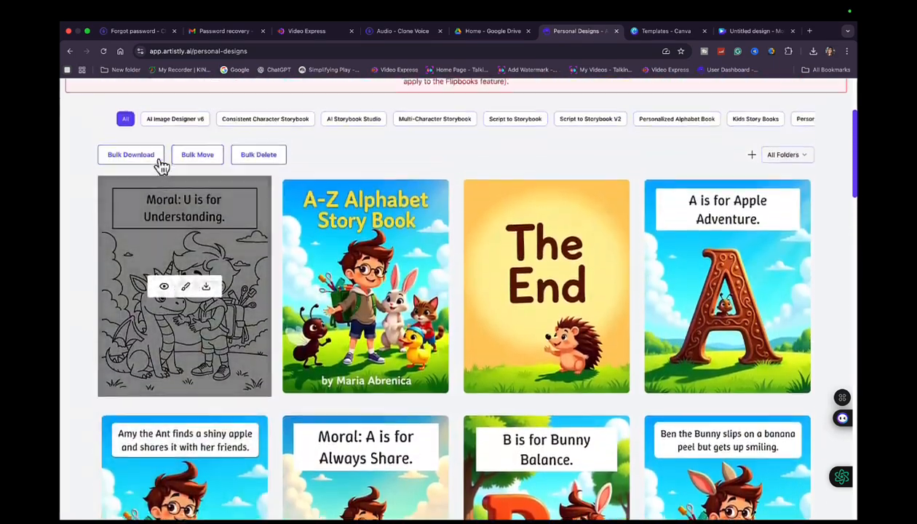
pyautogui.scroll(1, 158, 160)
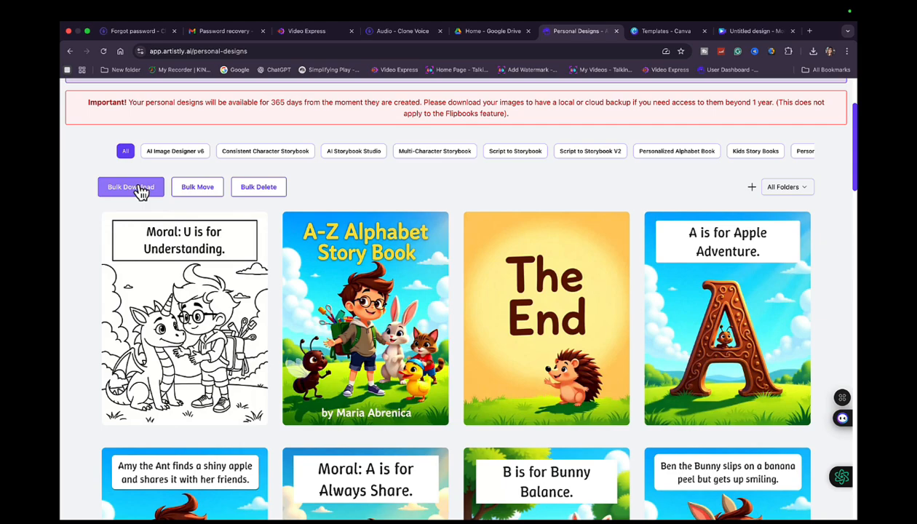
# Step: Bulk download the three letter D pages, from "D is for Dancing Duck" to "Moral: D is for Don't Be Shy", as a ZIP
pyautogui.click(140, 189)
pyautogui.scroll(-7, 204, 364)
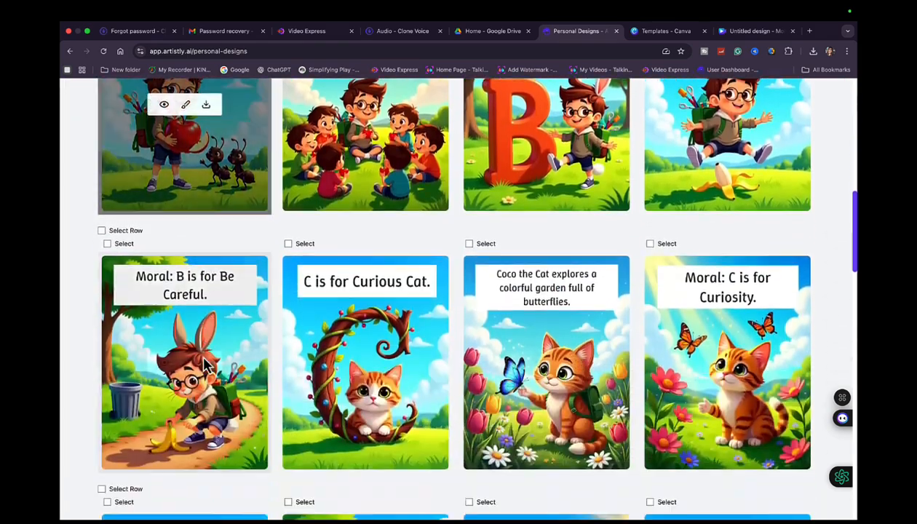
pyautogui.scroll(-5, 206, 366)
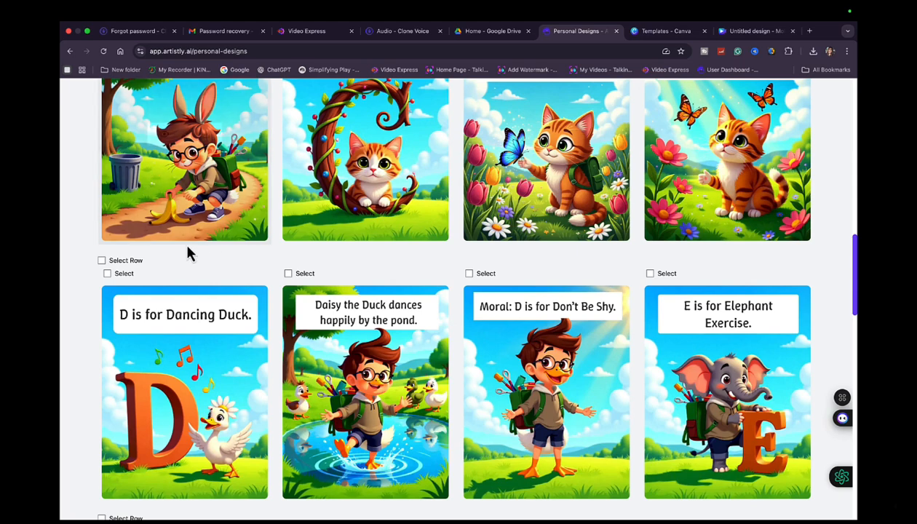
pyautogui.click(107, 274)
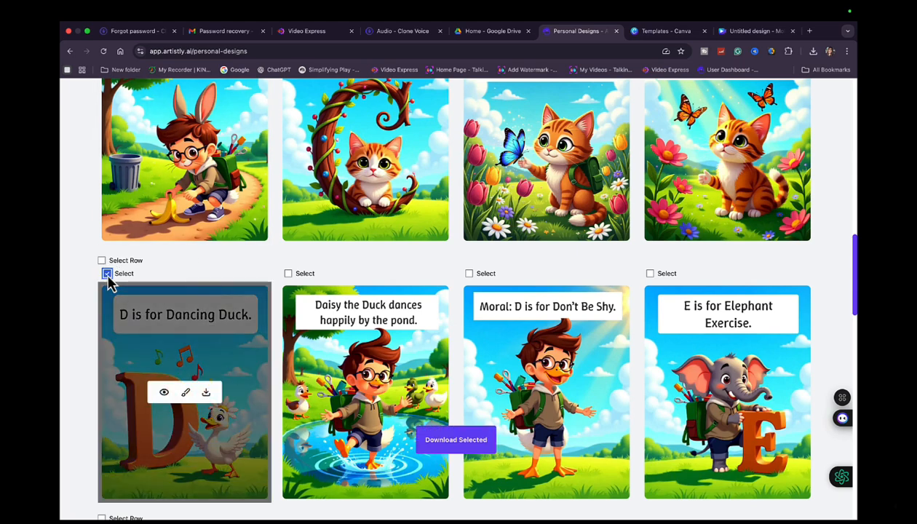
pyautogui.click(288, 274)
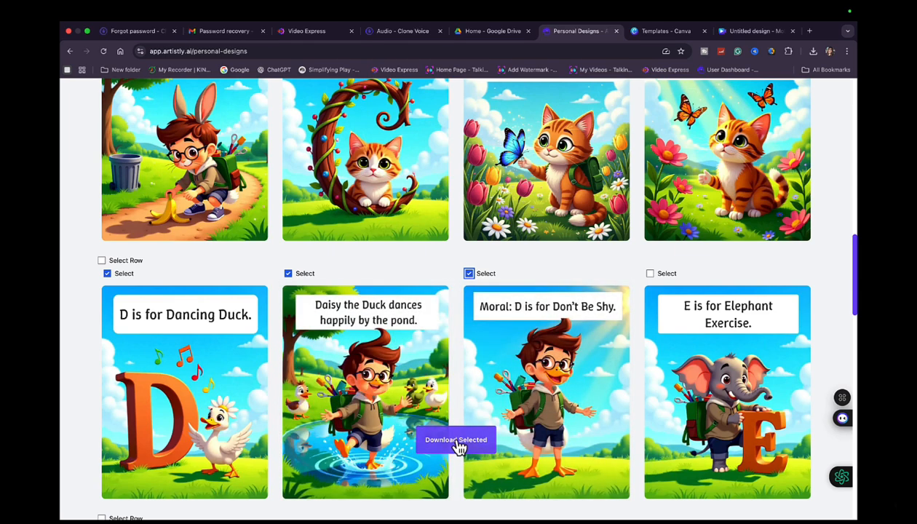
pyautogui.click(459, 443)
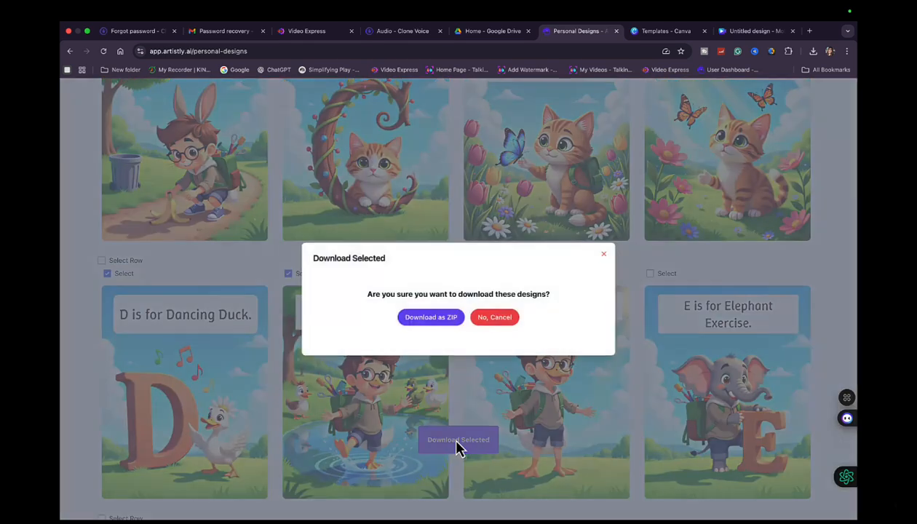
pyautogui.click(441, 318)
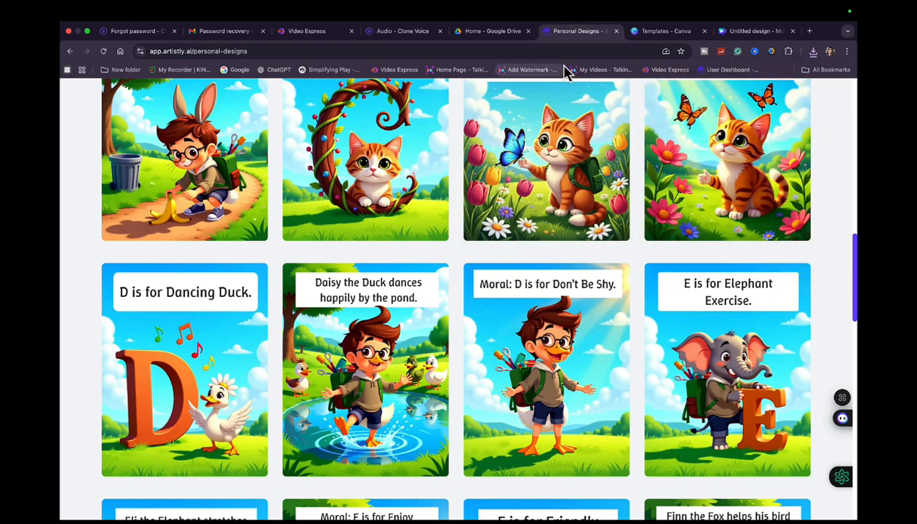
# Step: Switch back to Video Express and reopen the ABC Book folder in the media library
pyautogui.click(328, 31)
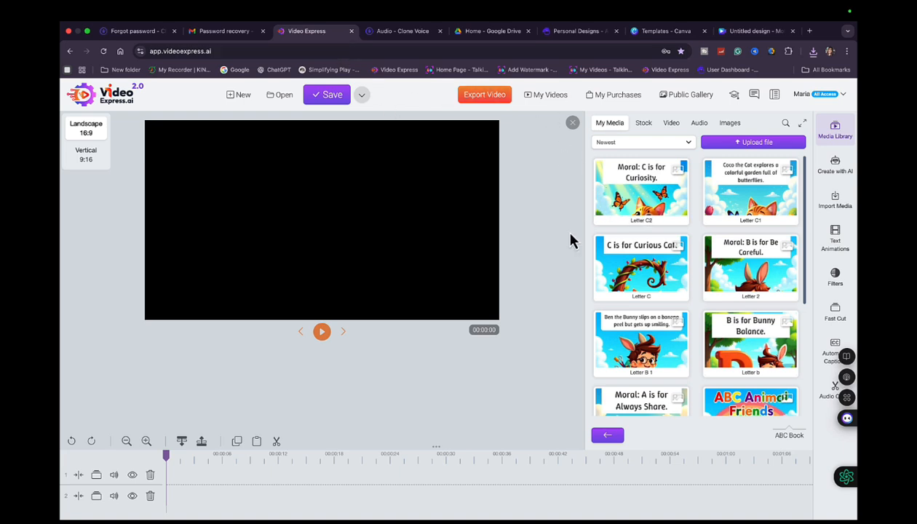
pyautogui.click(833, 135)
pyautogui.click(834, 137)
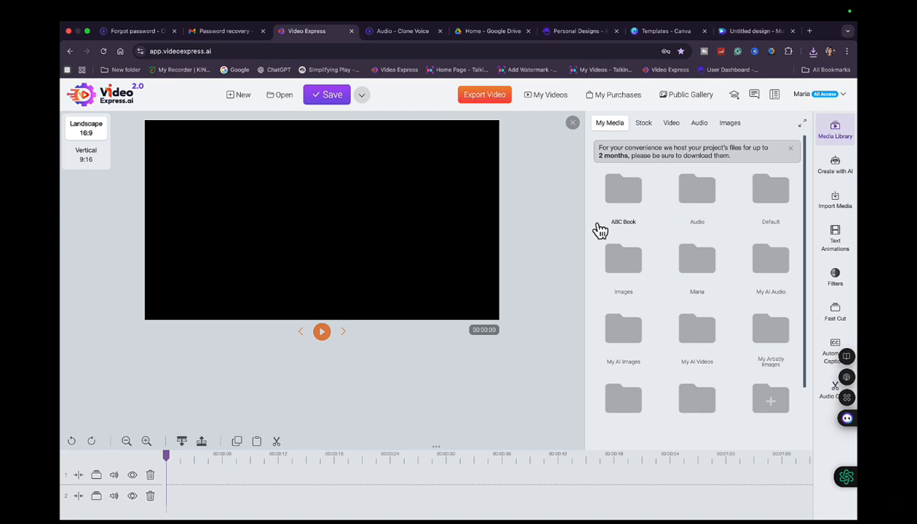
pyautogui.click(614, 204)
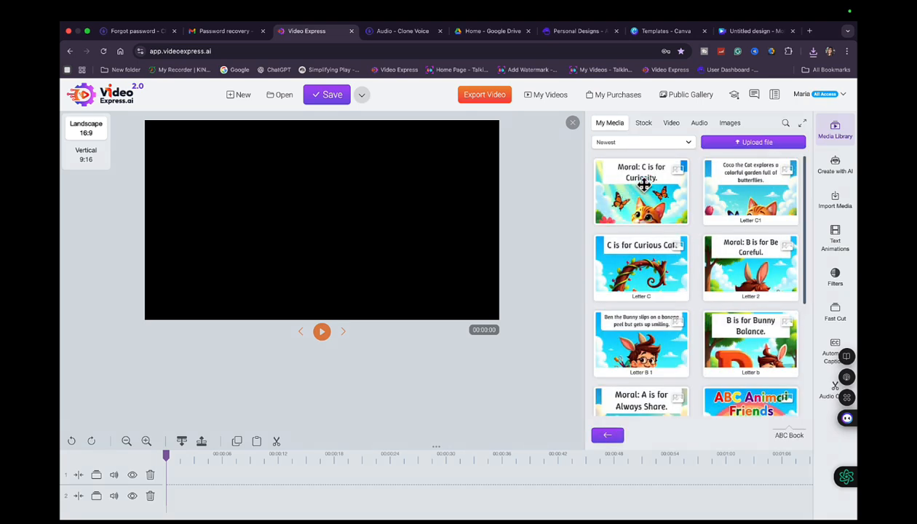
# Step: Upload the page-10 PNG, "D is for Dancing Duck", from the Letter D folder in Documents to the ABC Book folder
pyautogui.click(746, 145)
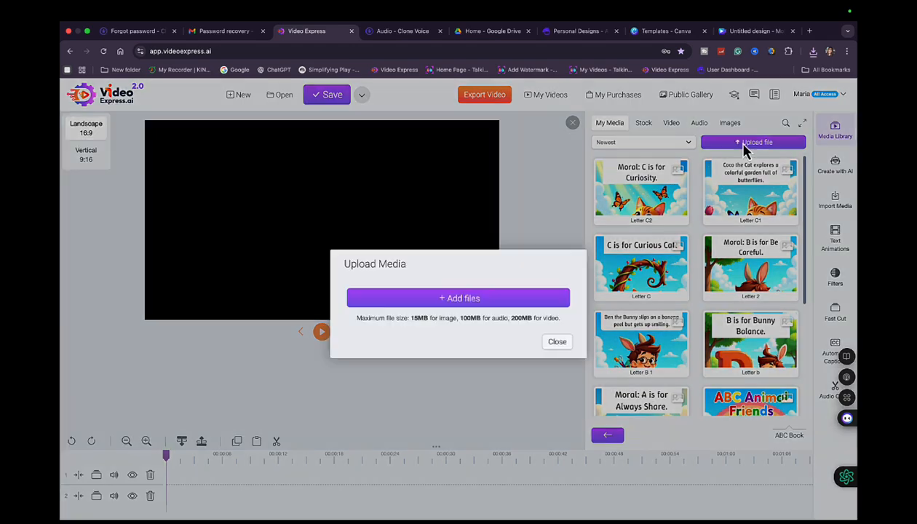
pyautogui.click(504, 294)
pyautogui.scroll(-3, 416, 276)
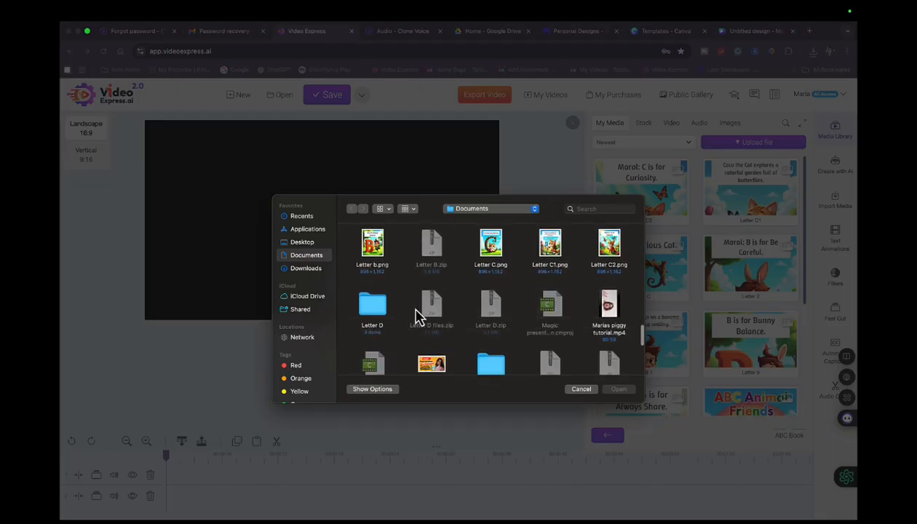
pyautogui.doubleClick(373, 313)
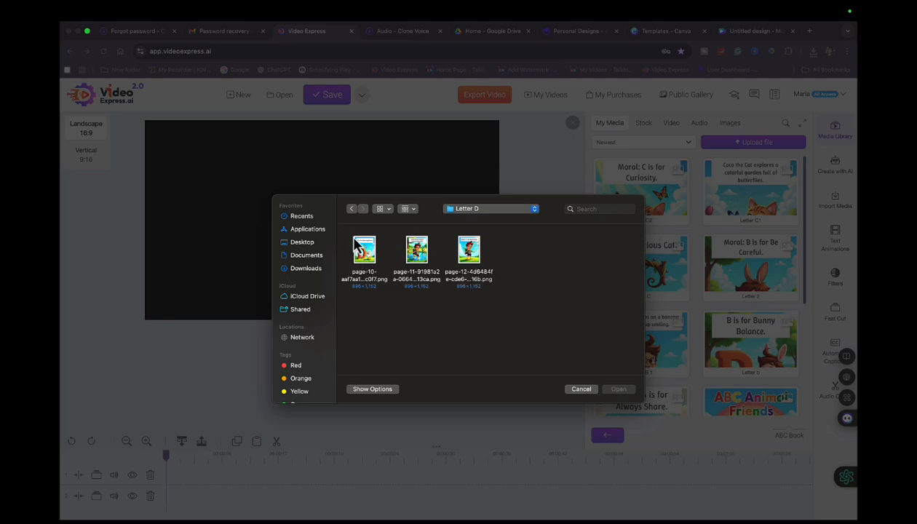
pyautogui.click(364, 255)
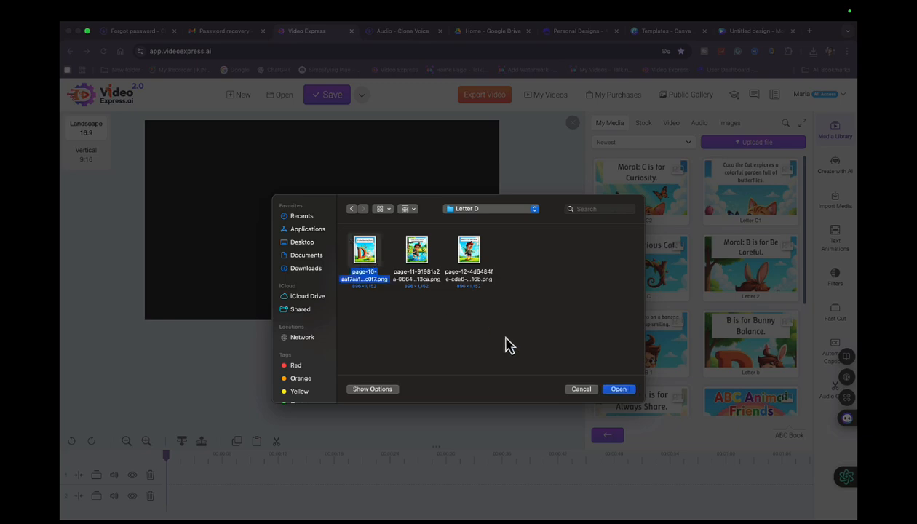
pyautogui.click(621, 391)
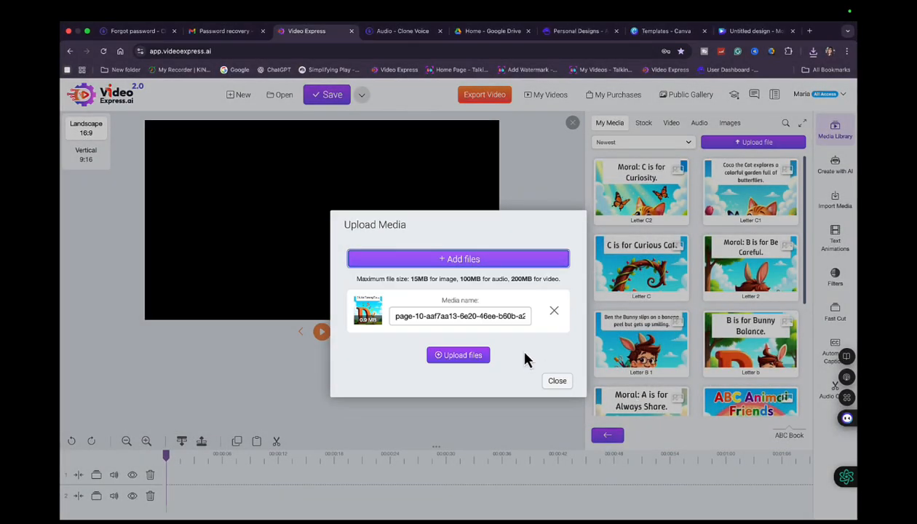
pyautogui.click(476, 356)
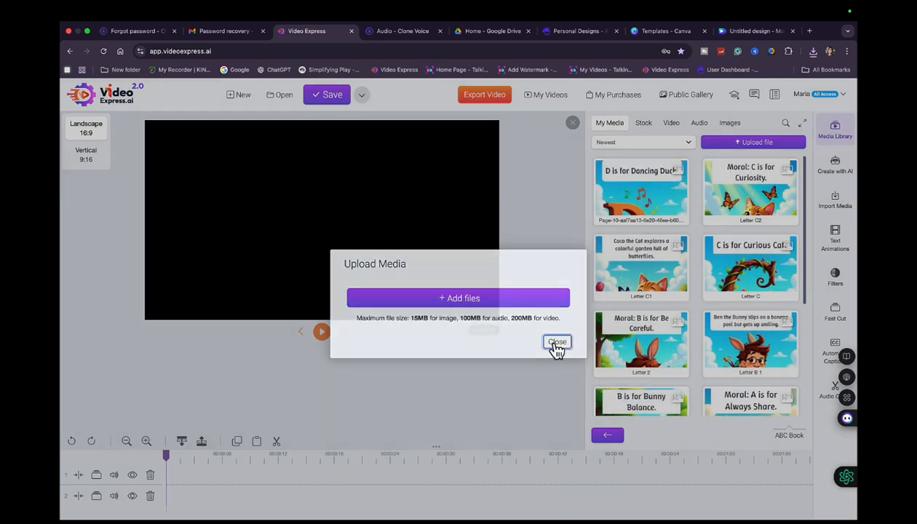
pyautogui.click(557, 343)
# Step: Upload the page-11 PNG, "Daisy the Duck dances happily by the pond", from the Letter D folder to the ABC Book folder
pyautogui.click(752, 146)
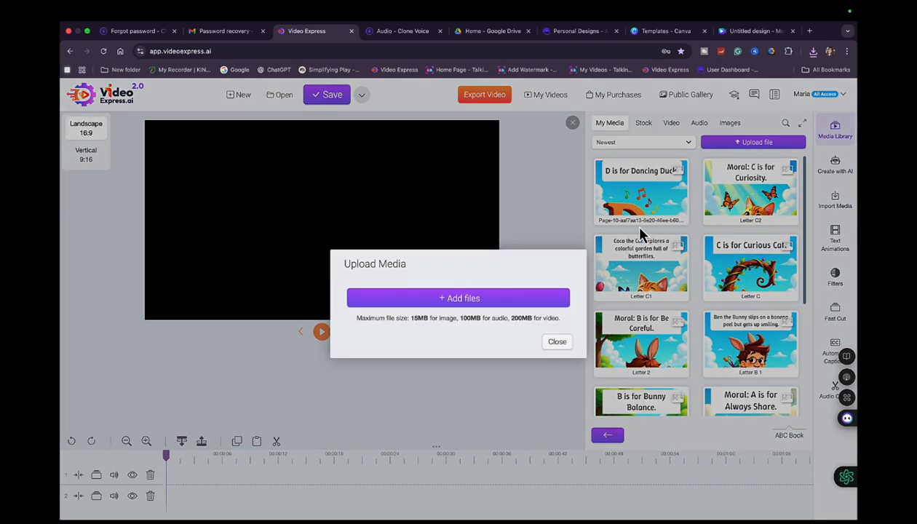
pyautogui.click(497, 300)
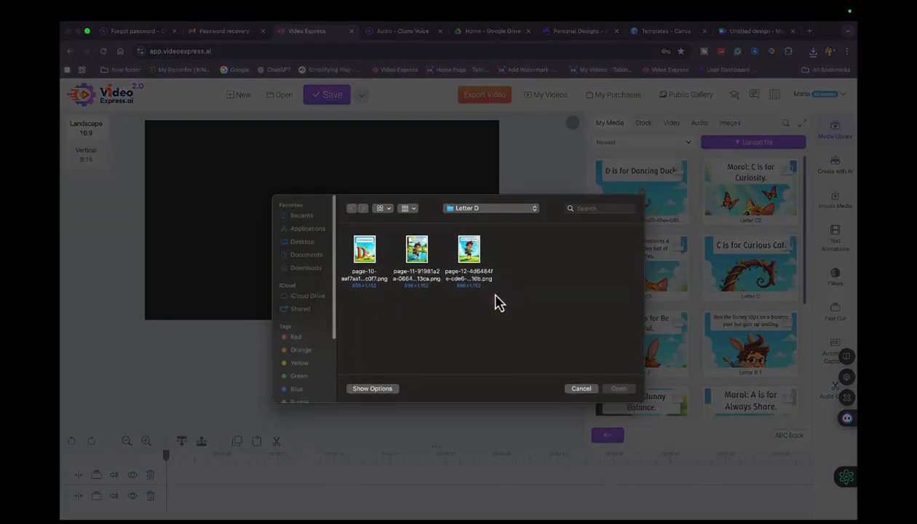
pyautogui.click(418, 255)
pyautogui.click(615, 390)
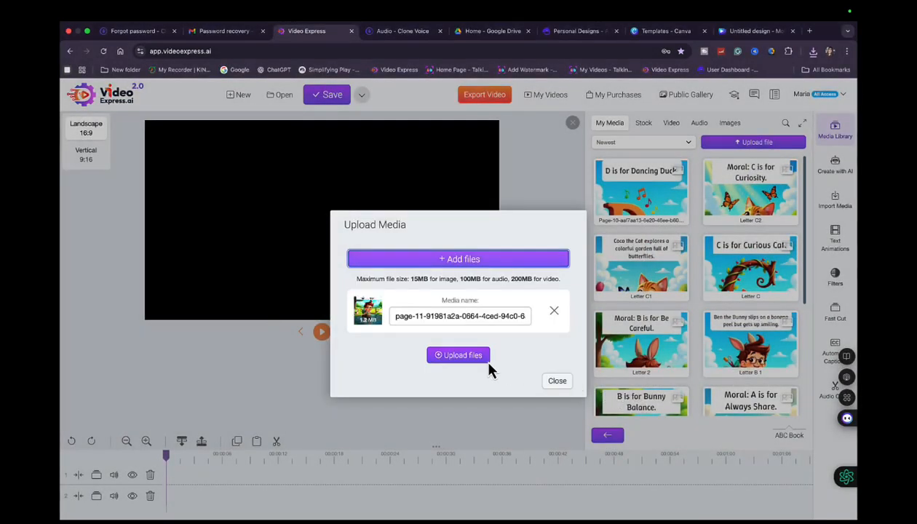
pyautogui.click(466, 361)
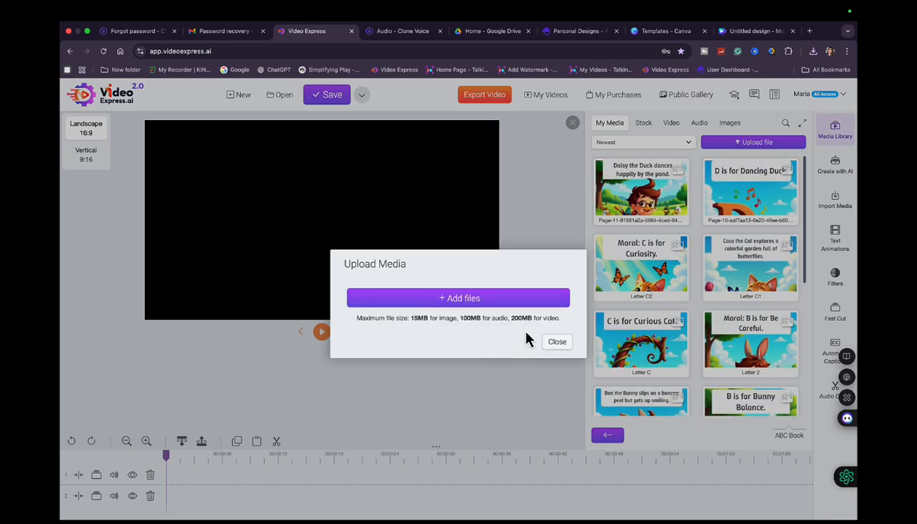
# Step: Upload the page-12 PNG, "Moral: D is for Don't Be Shy", from the Letter D folder to the ABC Book folder and close the upload dialog
pyautogui.click(472, 301)
pyautogui.click(468, 263)
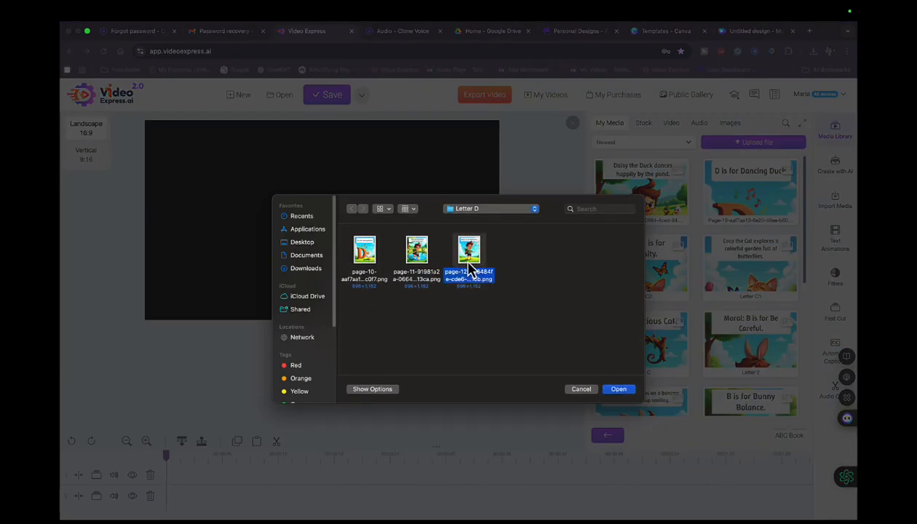
pyautogui.click(618, 389)
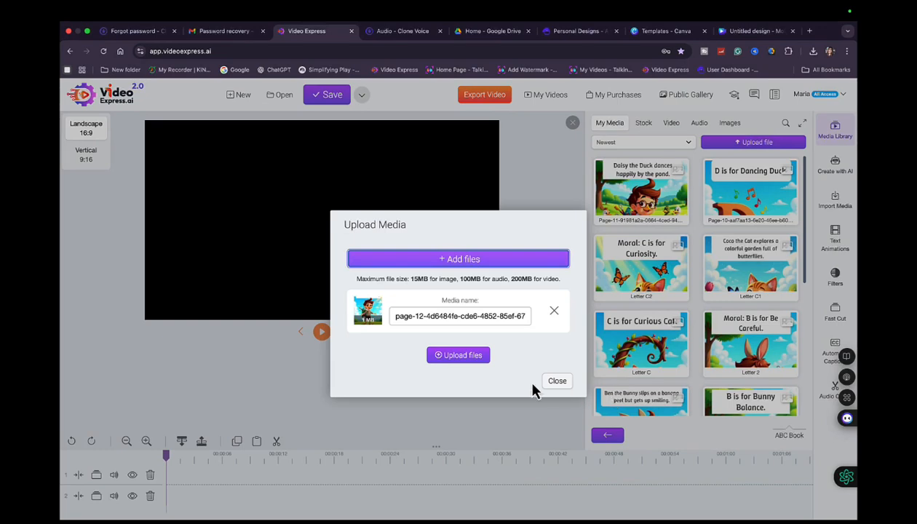
pyautogui.click(473, 356)
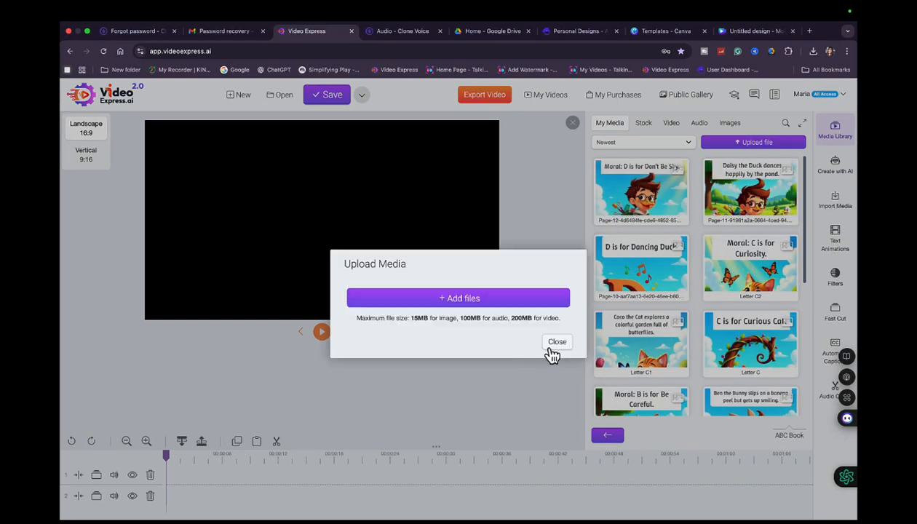
pyautogui.click(555, 345)
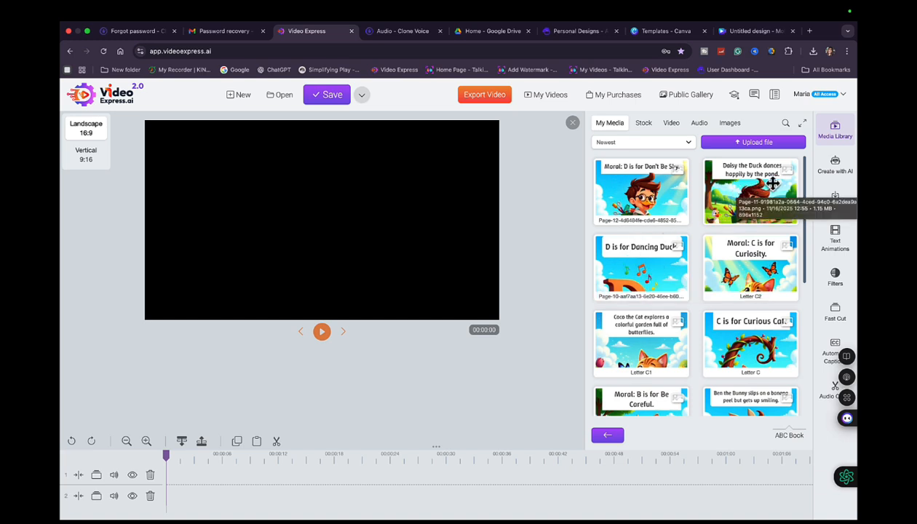
# Step: Generate an Image To Video clip from the "D is for Dancing Duck" image in the ABC Book folder with Video Length Booster enabled
pyautogui.click(837, 165)
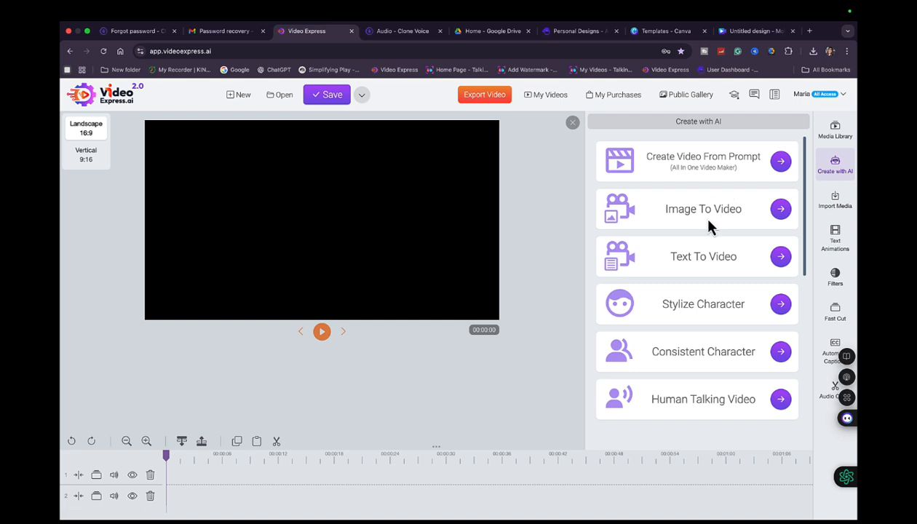
pyautogui.click(781, 210)
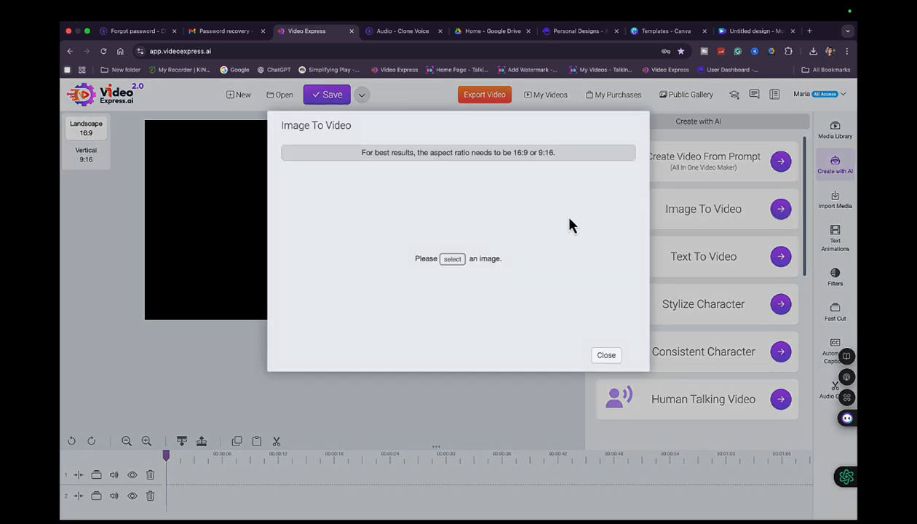
pyautogui.click(455, 266)
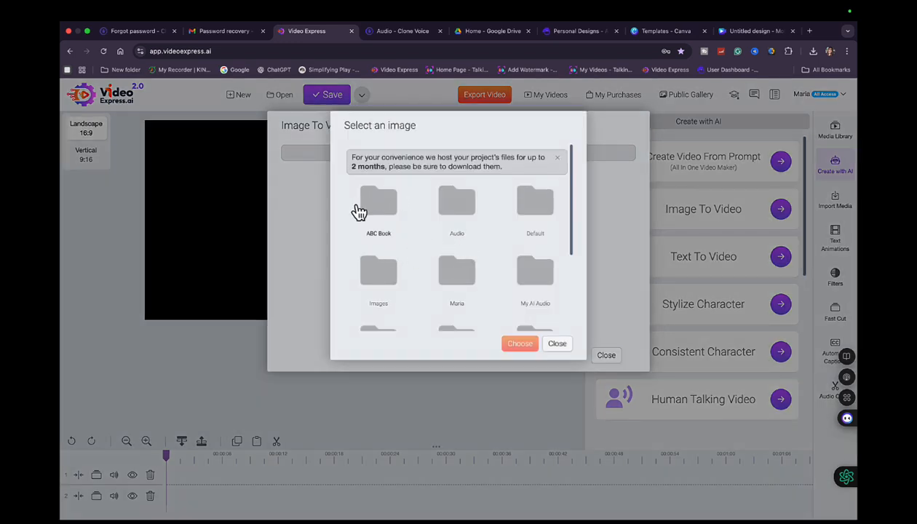
pyautogui.click(393, 211)
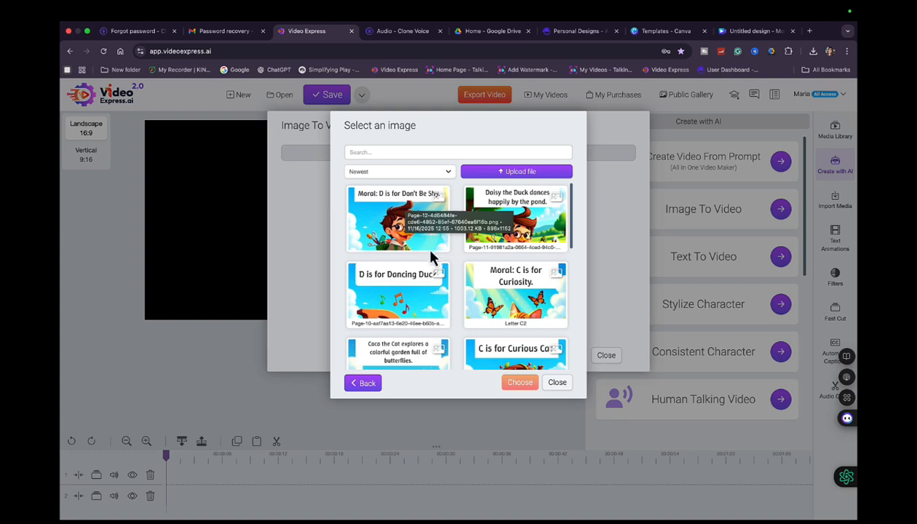
pyautogui.click(390, 291)
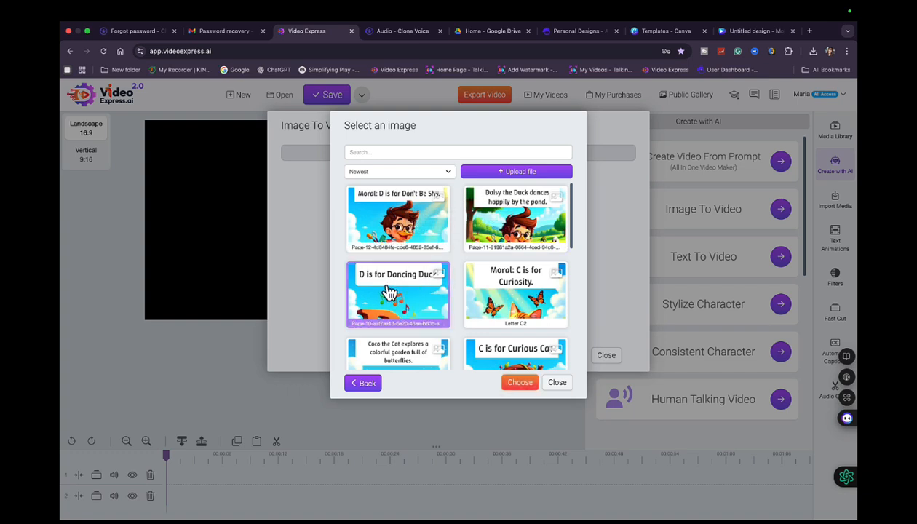
pyautogui.click(521, 384)
pyautogui.click(471, 386)
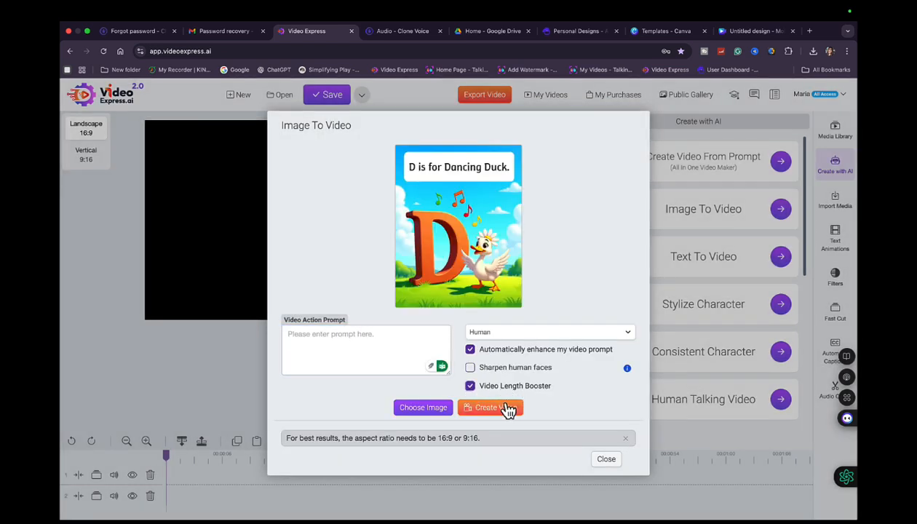
pyautogui.click(501, 412)
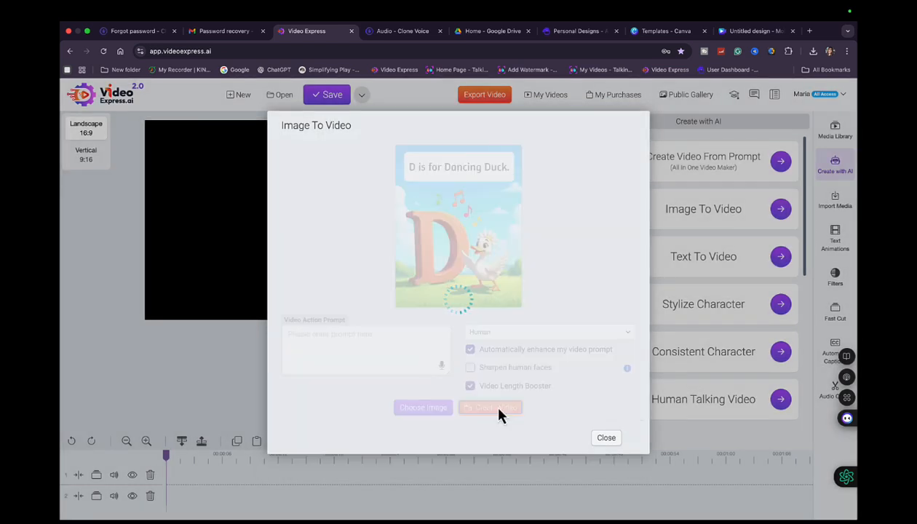
pyautogui.click(609, 474)
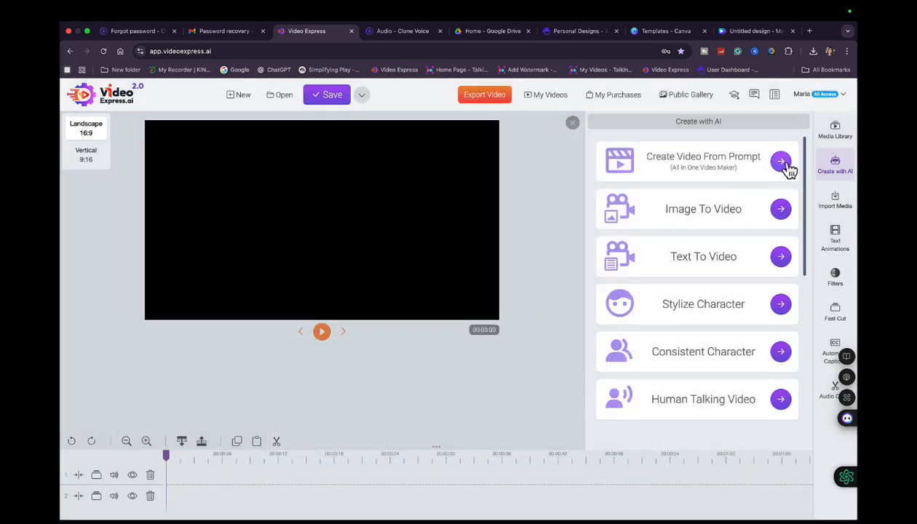
# Step: Generate an Image To Video clip from the "Daisy the Duck dances happily by the pond" image with Video Length Booster enabled
pyautogui.click(781, 211)
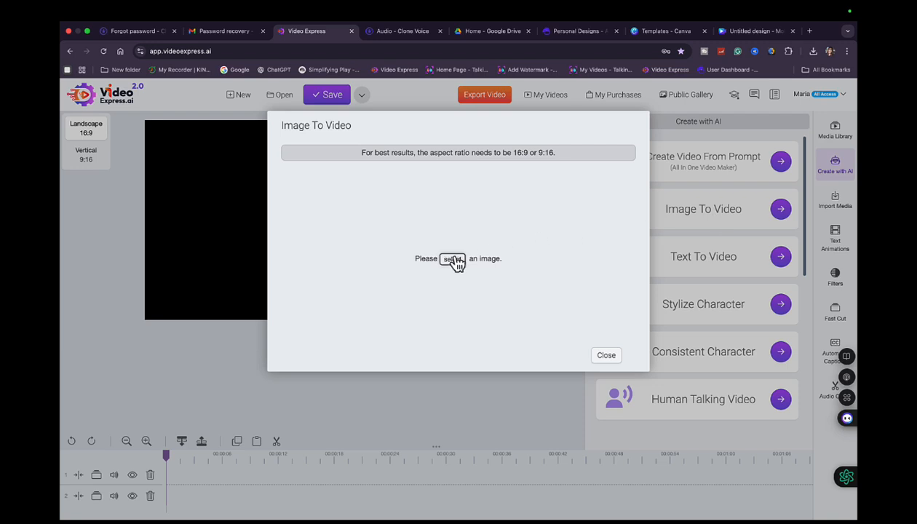
pyautogui.click(453, 259)
pyautogui.click(380, 207)
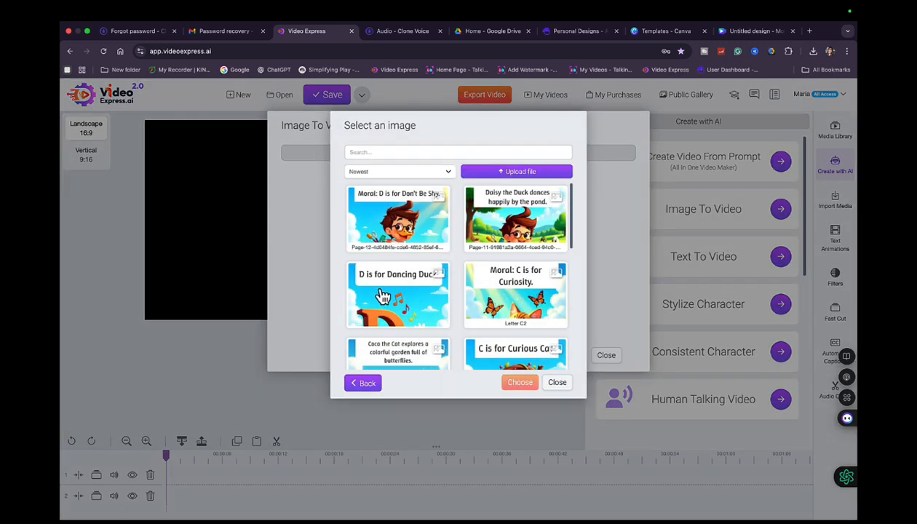
pyautogui.click(495, 219)
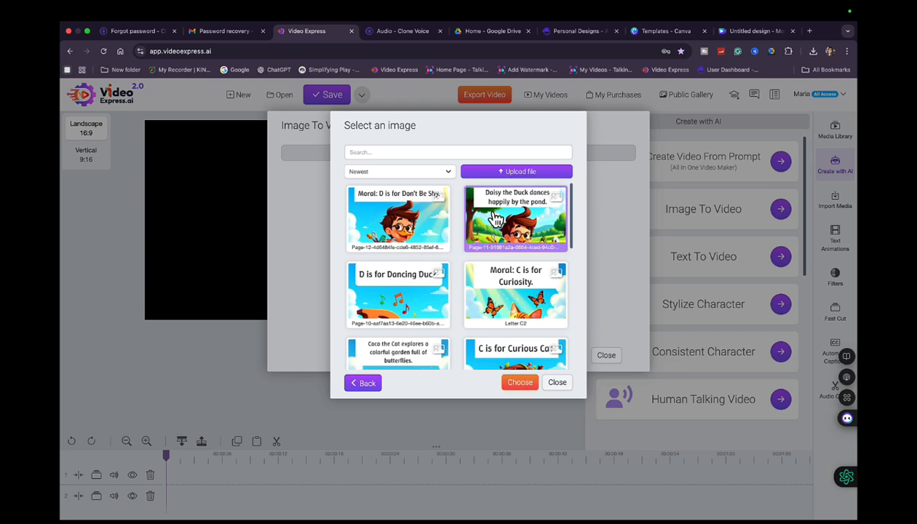
pyautogui.click(519, 383)
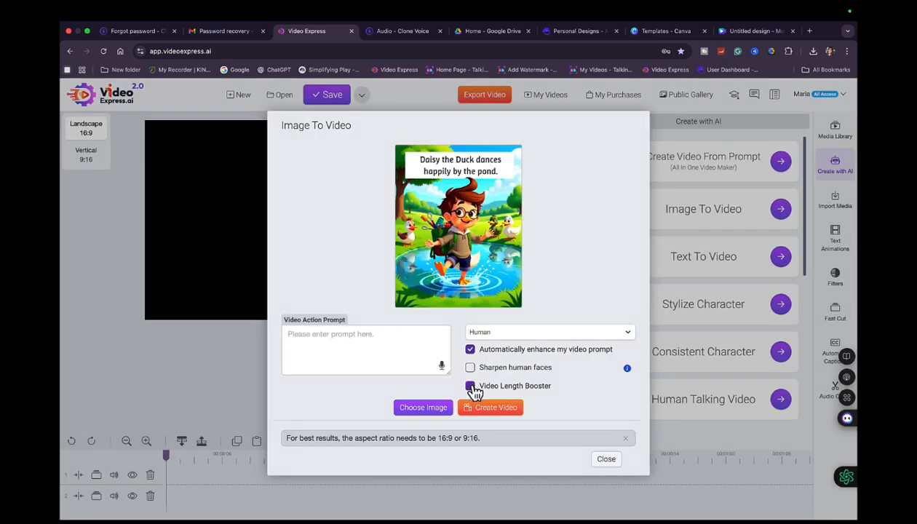
pyautogui.click(470, 386)
pyautogui.click(496, 409)
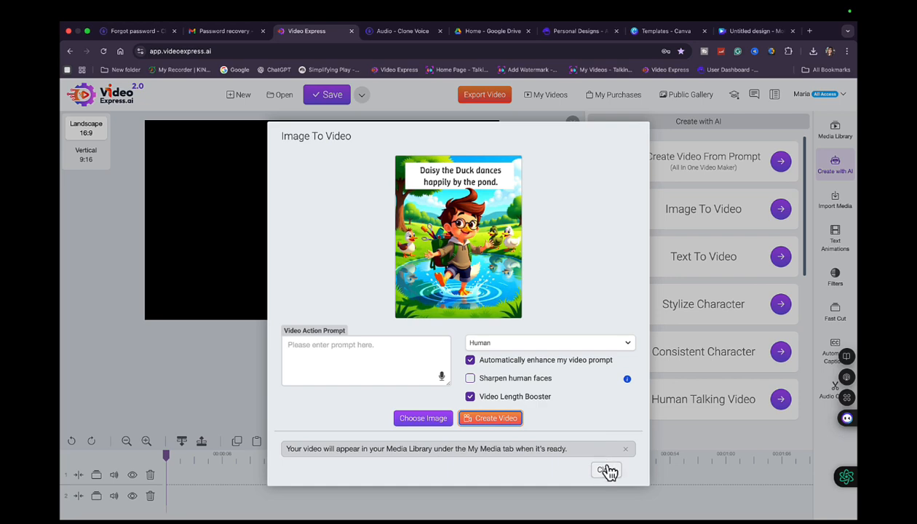
pyautogui.click(607, 471)
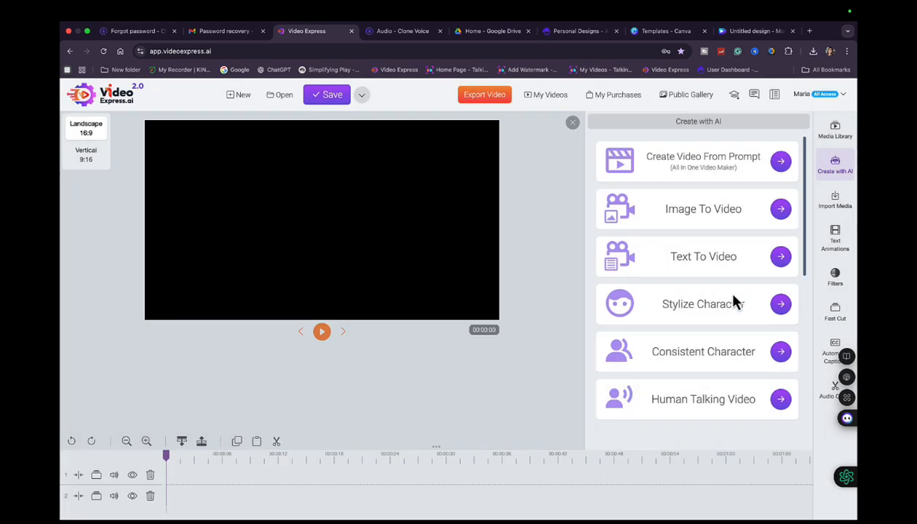
# Step: Generate an Image To Video clip from the "Moral: D is for Don't Be Shy" image with Video Length Booster enabled
pyautogui.click(774, 220)
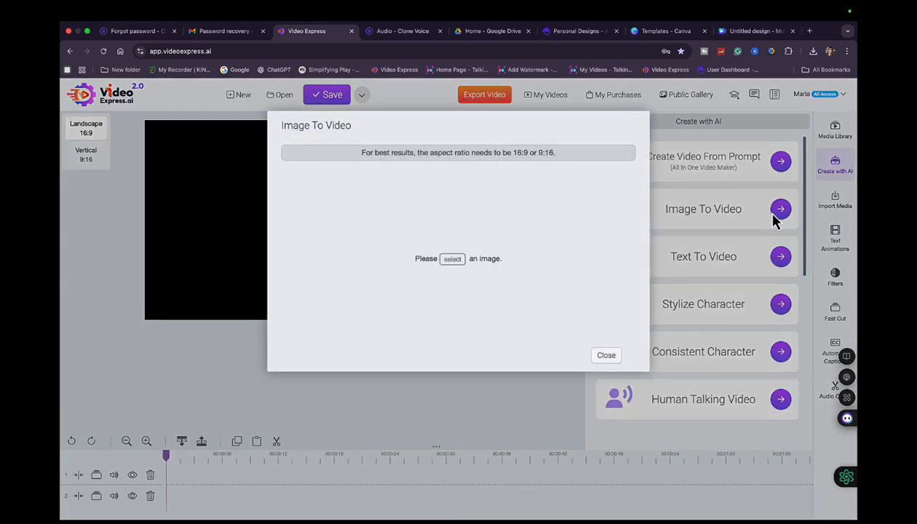
pyautogui.click(461, 258)
pyautogui.click(384, 216)
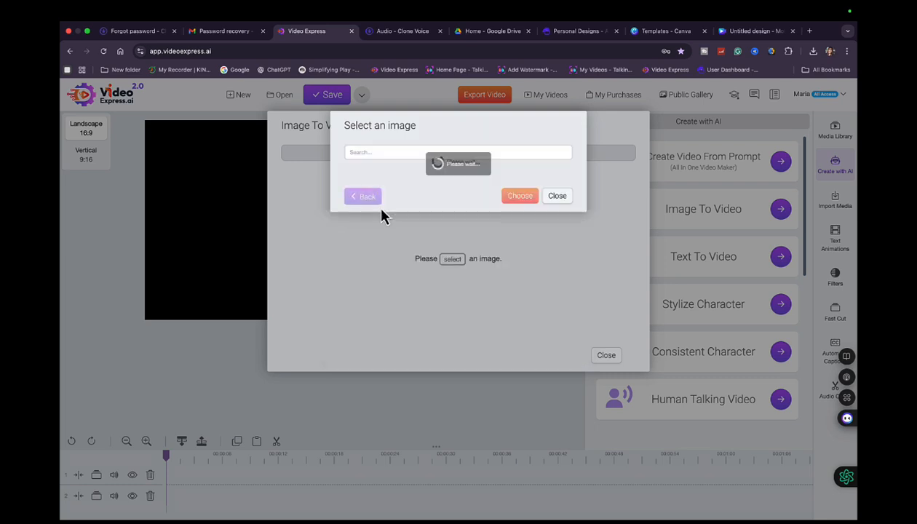
pyautogui.click(372, 219)
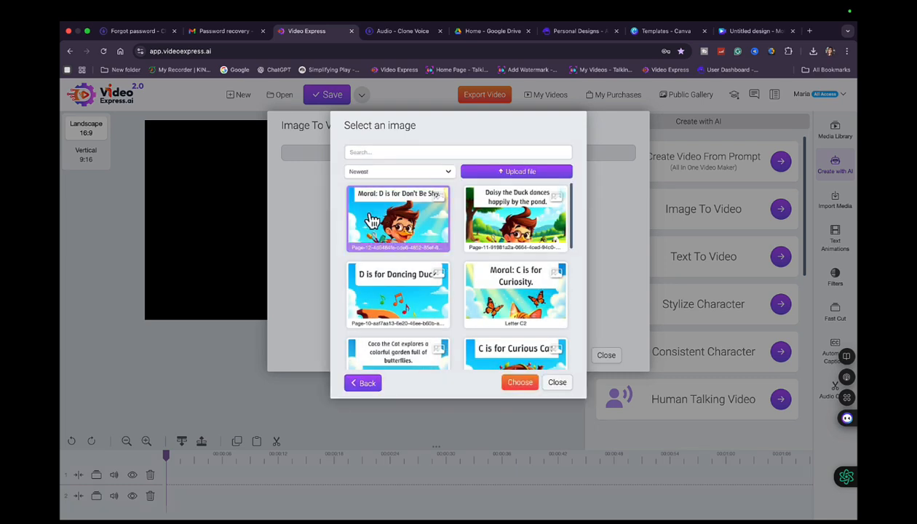
pyautogui.click(519, 386)
pyautogui.click(472, 387)
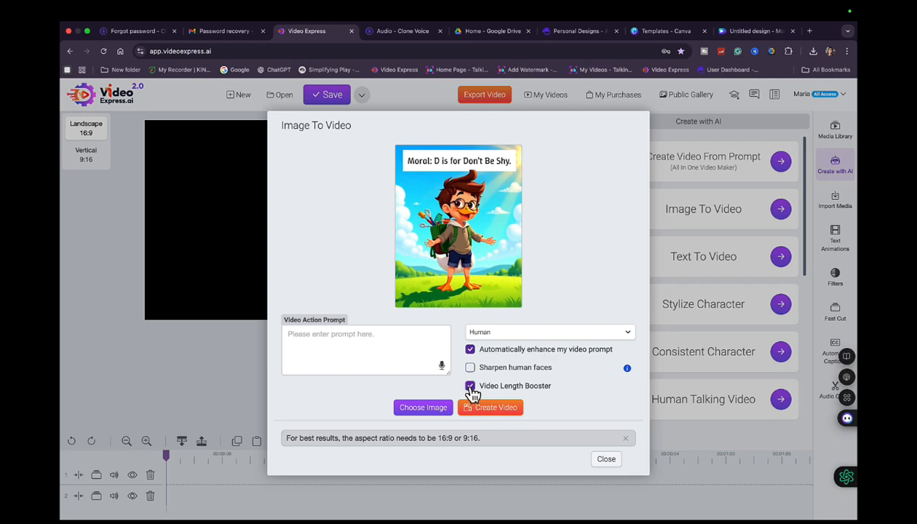
pyautogui.click(496, 408)
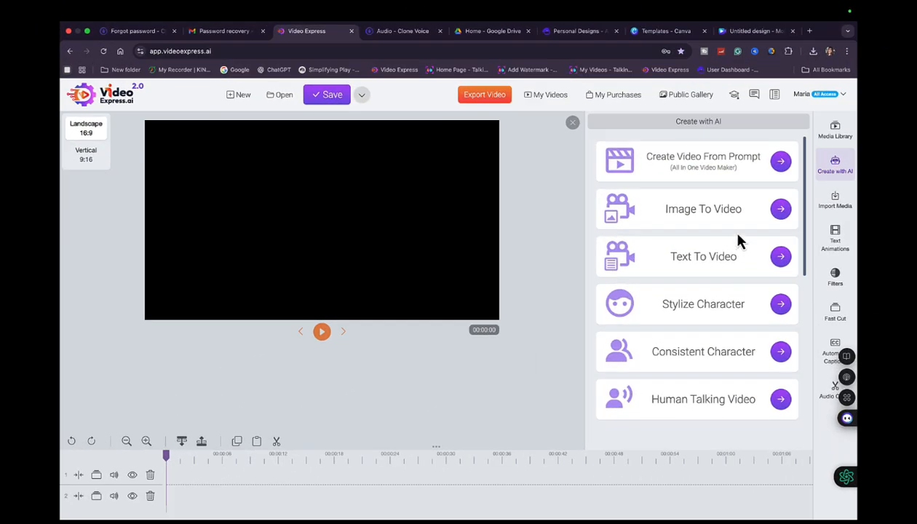
# Step: Place the Dancing Duck, Daisy the Duck and Don't Be Shy clips from My AI Videos on track 1 in that order and close the gaps
pyautogui.click(841, 135)
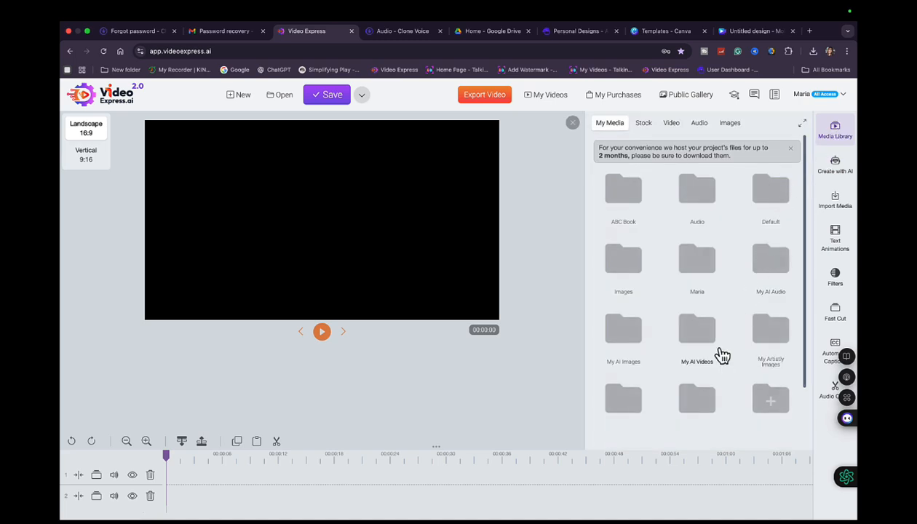
pyautogui.scroll(-1, 722, 355)
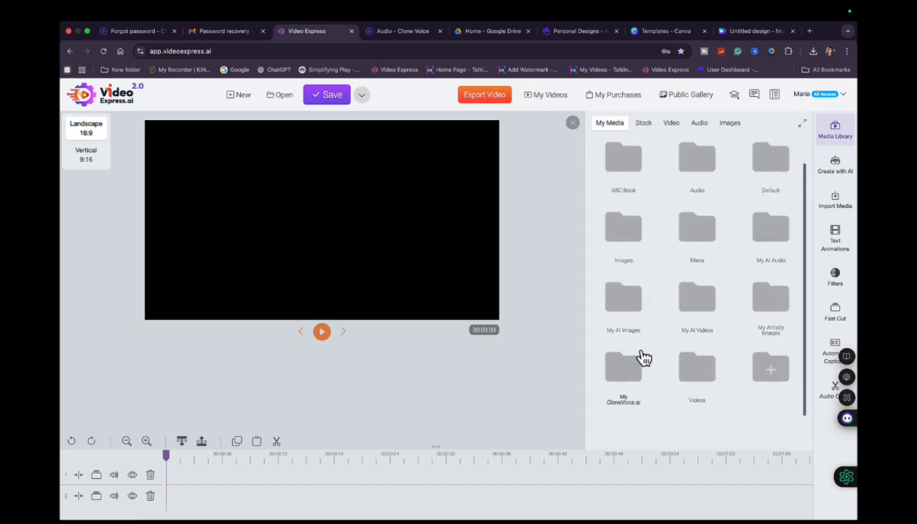
pyautogui.click(693, 320)
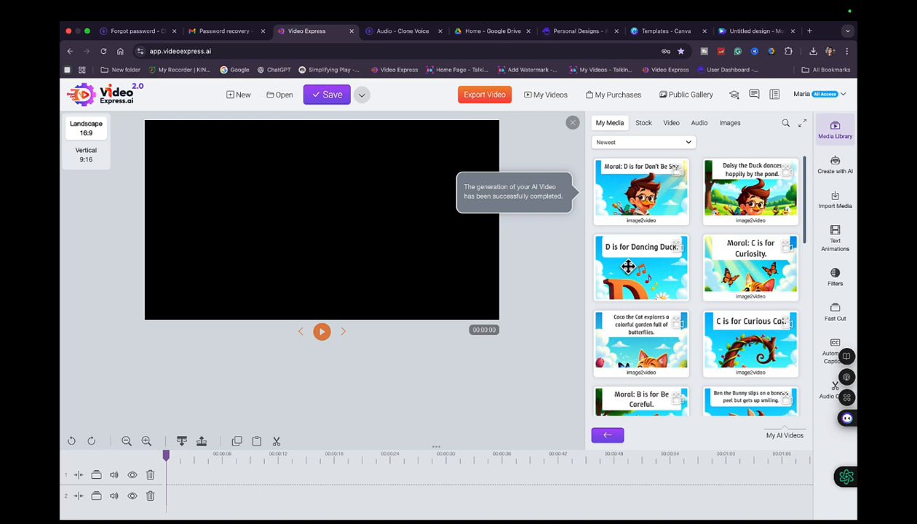
pyautogui.moveTo(628, 267); pyautogui.dragTo(510, 474)
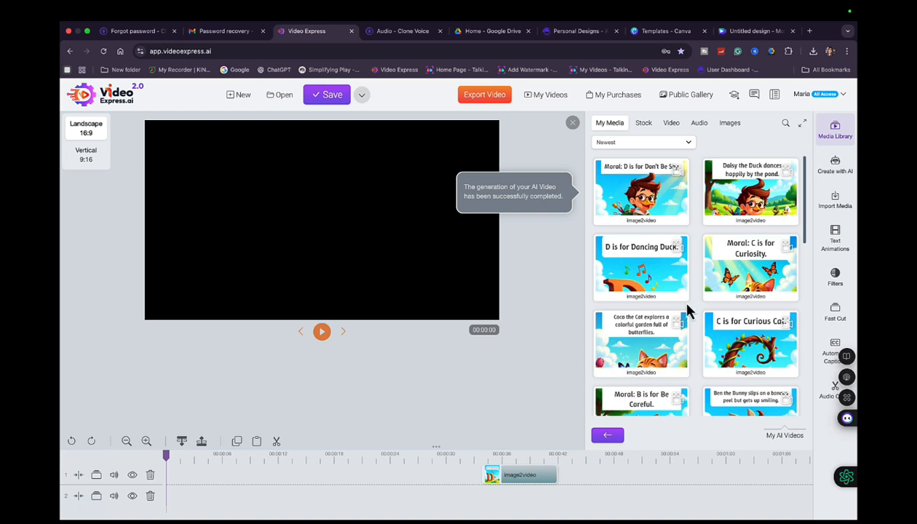
pyautogui.moveTo(739, 187); pyautogui.dragTo(600, 455)
pyautogui.moveTo(746, 206)
pyautogui.mouseDown()
pyautogui.moveTo(612, 436)
pyautogui.moveTo(630, 474)
pyautogui.mouseUp()
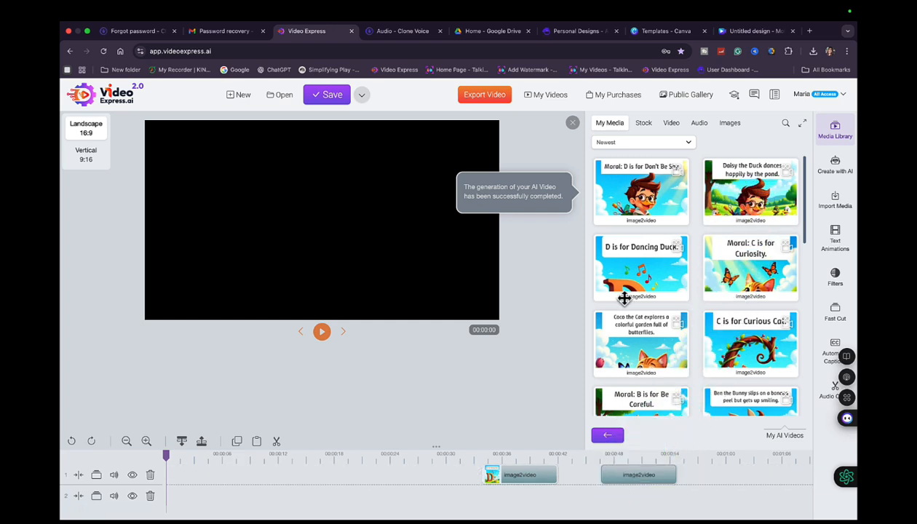
pyautogui.moveTo(627, 187); pyautogui.dragTo(730, 481)
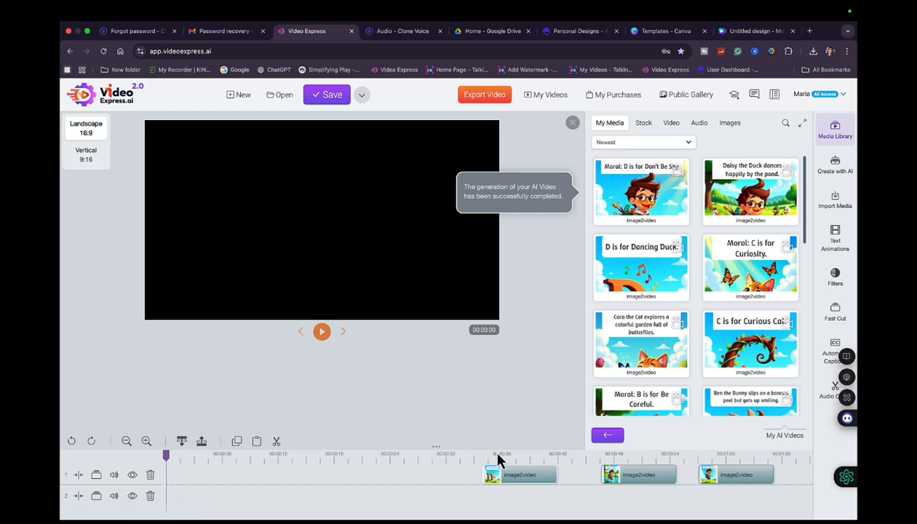
pyautogui.click(79, 482)
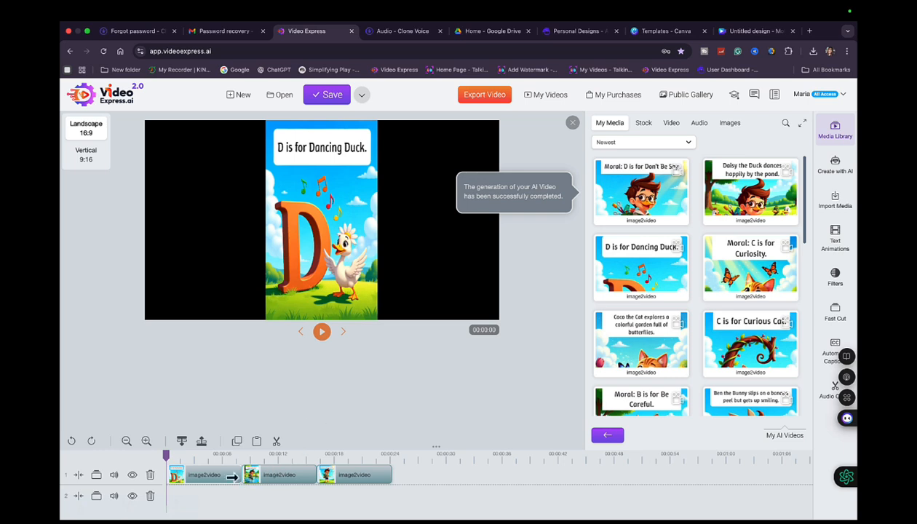
# Step: Shorten the three clips on track 1 to about 4 to 5 seconds each without gaps between them, and play the sequence
pyautogui.moveTo(231, 476); pyautogui.dragTo(195, 476)
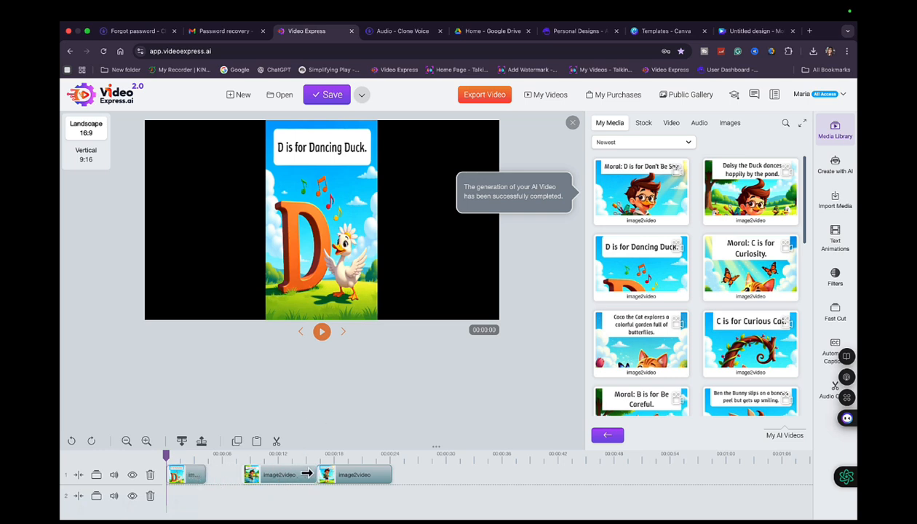
pyautogui.moveTo(307, 472); pyautogui.dragTo(277, 472)
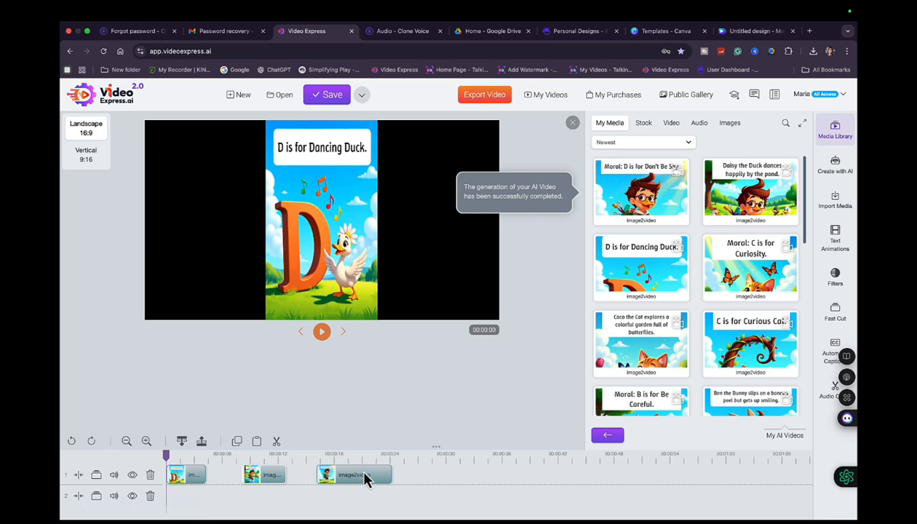
pyautogui.moveTo(383, 473); pyautogui.dragTo(357, 474)
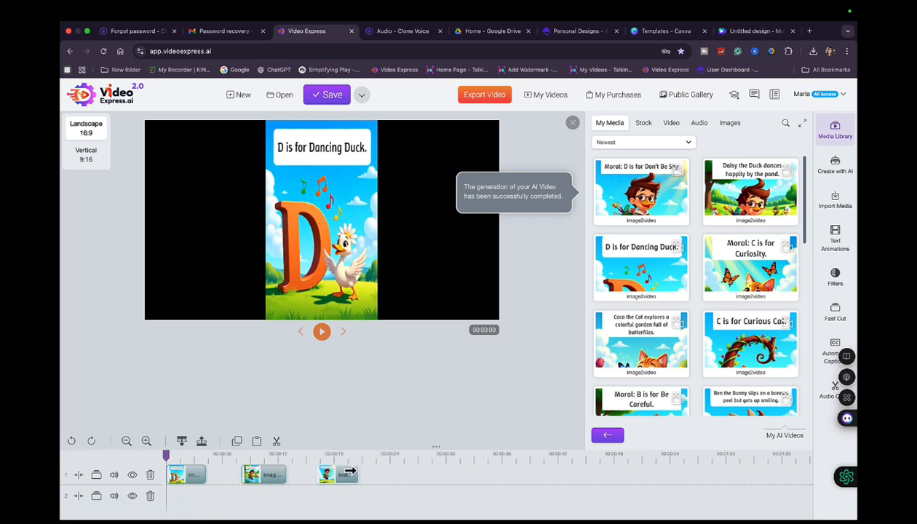
pyautogui.click(79, 475)
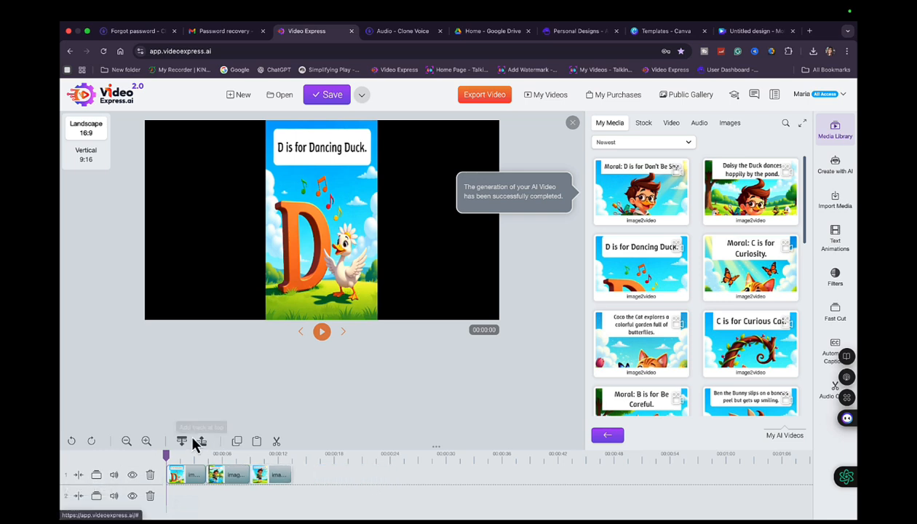
pyautogui.click(322, 332)
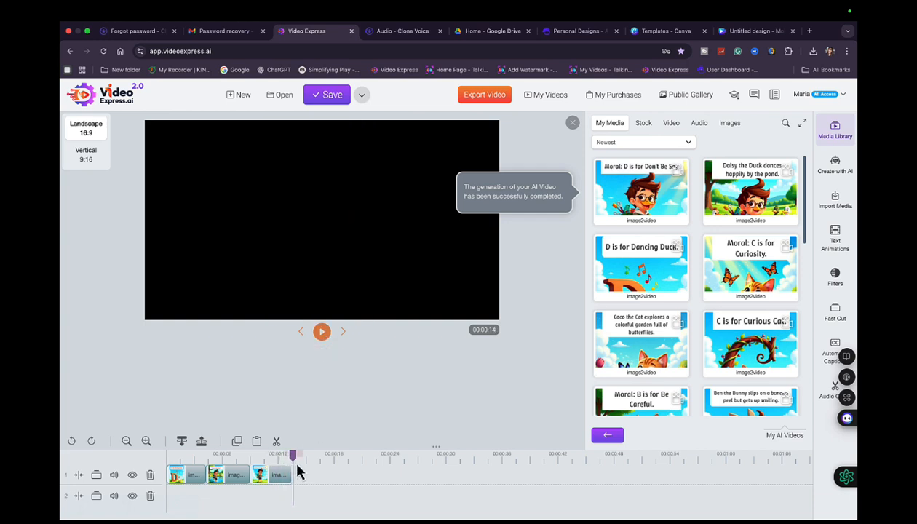
# Step: Return the playhead to the start of the timeline
pyautogui.moveTo(294, 458); pyautogui.dragTo(180, 453)
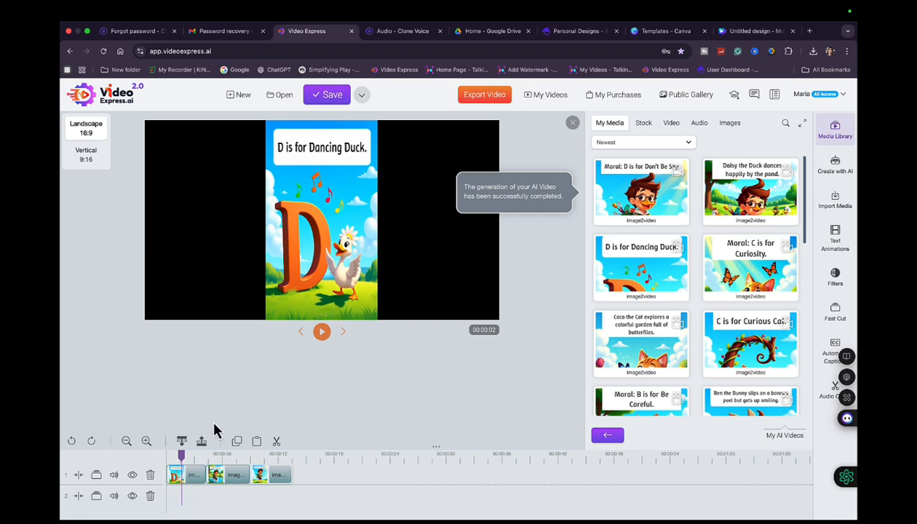
pyautogui.click(168, 456)
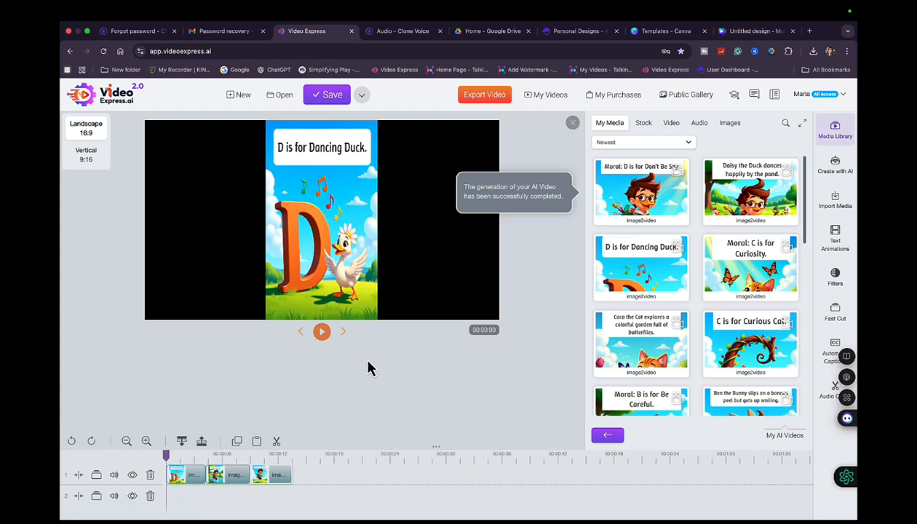
# Step: Switch to Clone Voice and start a new audio with the script "D is for dancing duck.", checking the wording on the Artistly page
pyautogui.click(402, 33)
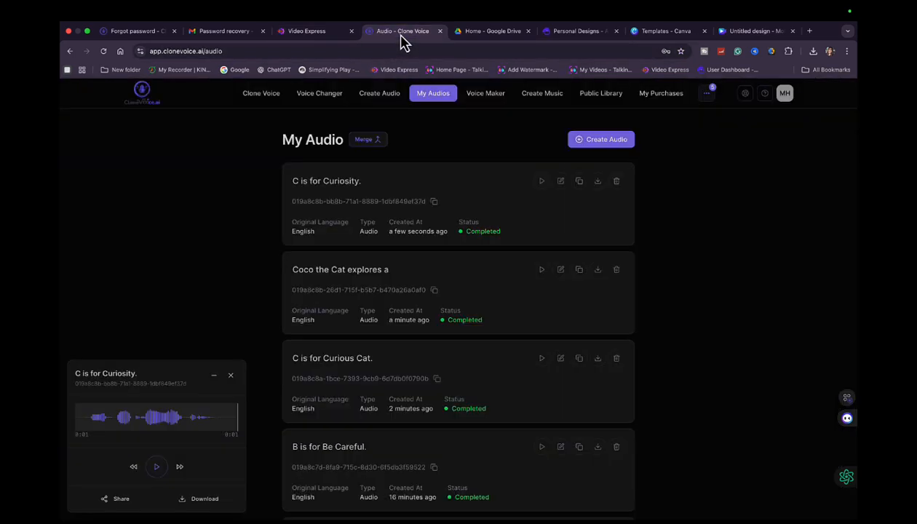
pyautogui.click(378, 97)
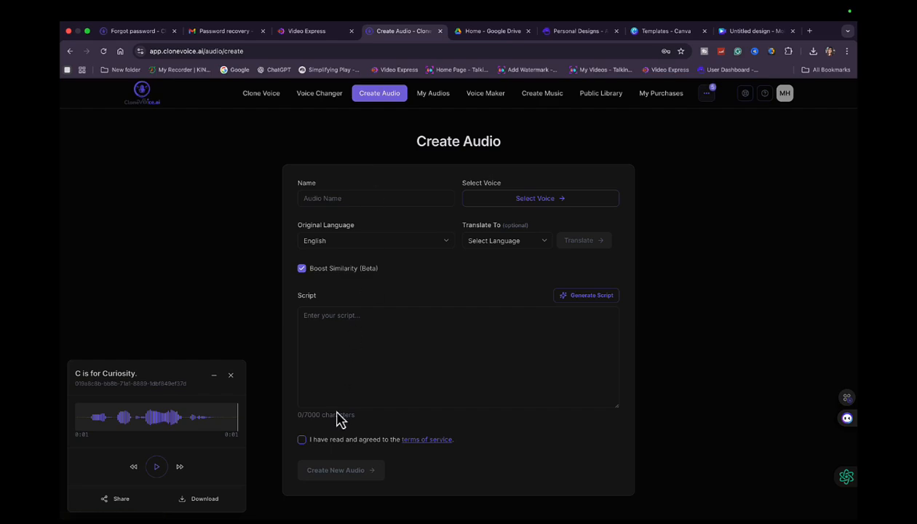
pyautogui.click(576, 31)
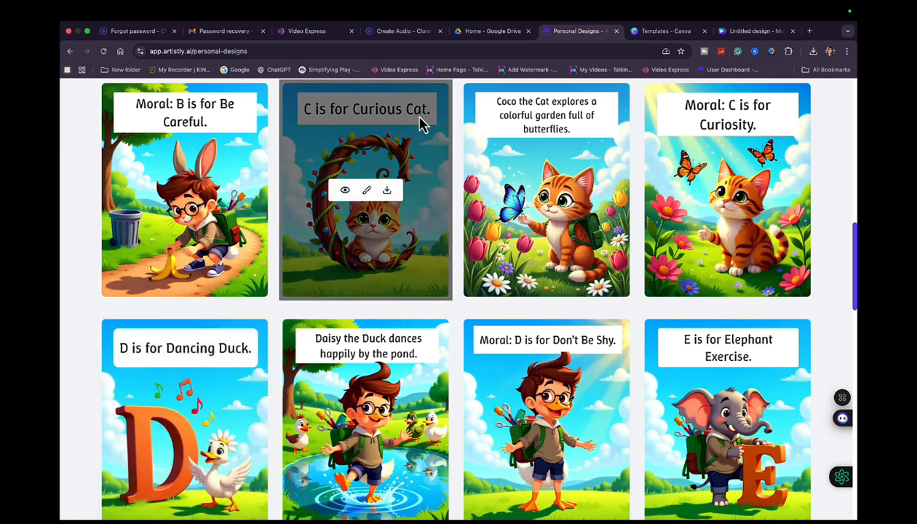
pyautogui.click(398, 34)
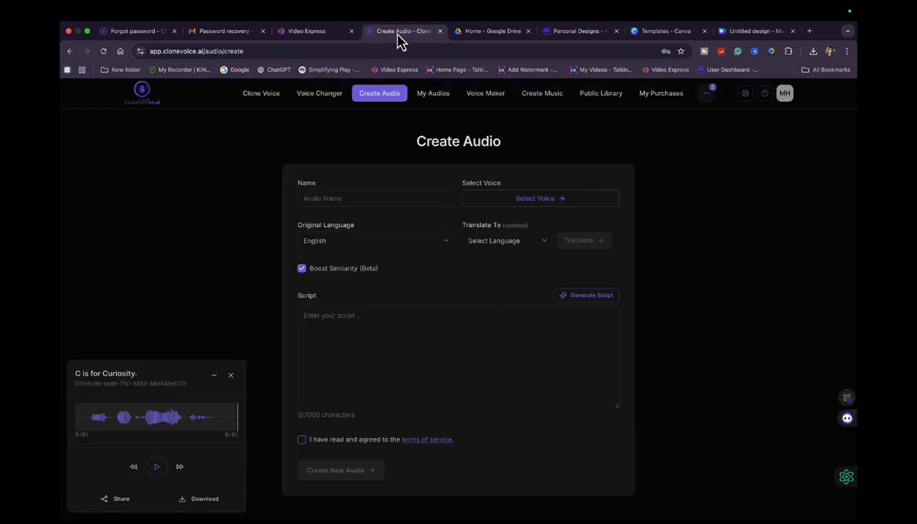
pyautogui.click(340, 318)
pyautogui.write('D is for dancin')
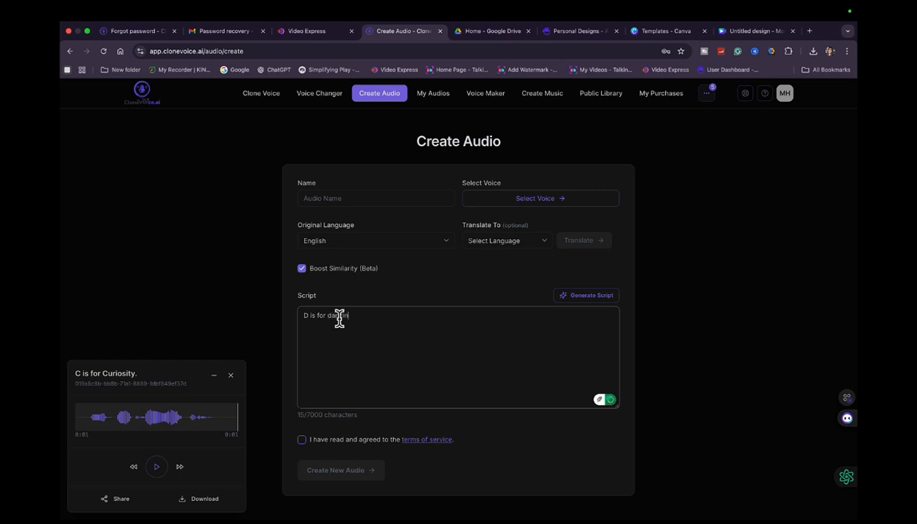
pyautogui.write('g duck')
# Step: Choose the system voice John for the dancing duck script, accept the terms of service and generate the audio
pyautogui.click(535, 198)
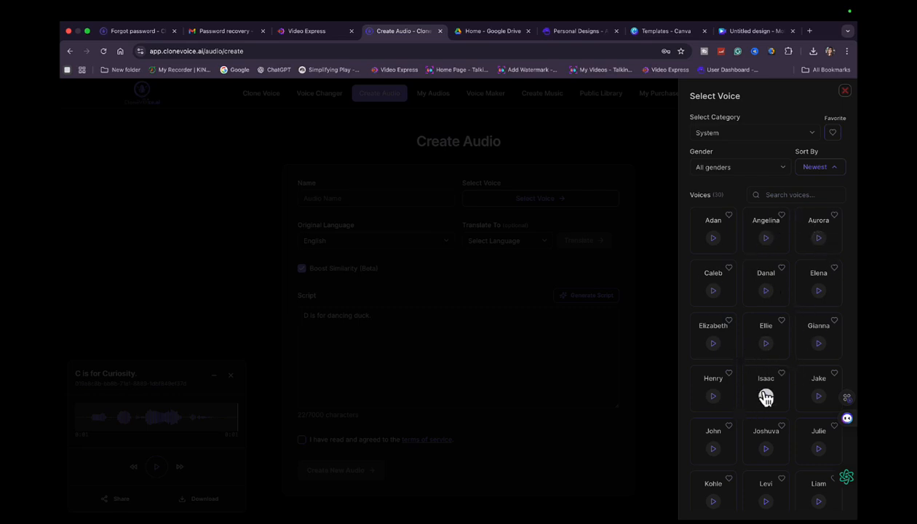
pyautogui.click(710, 435)
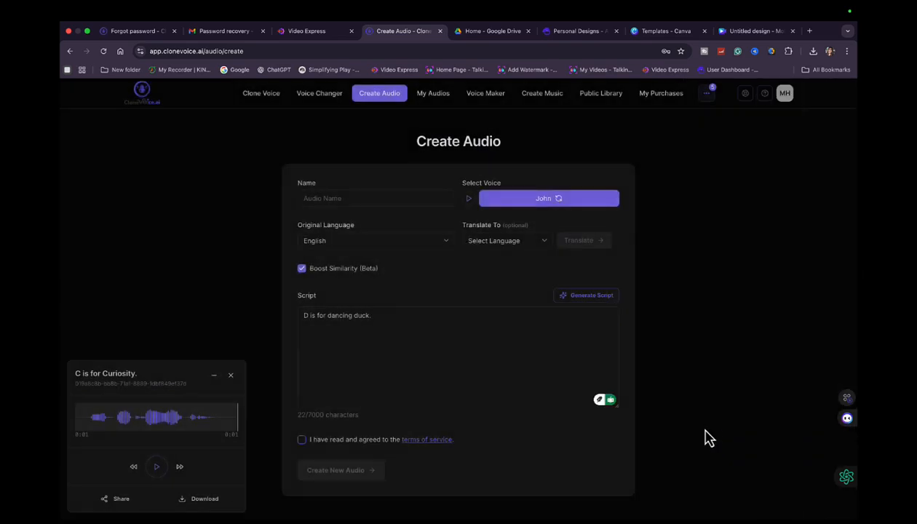
pyautogui.click(303, 441)
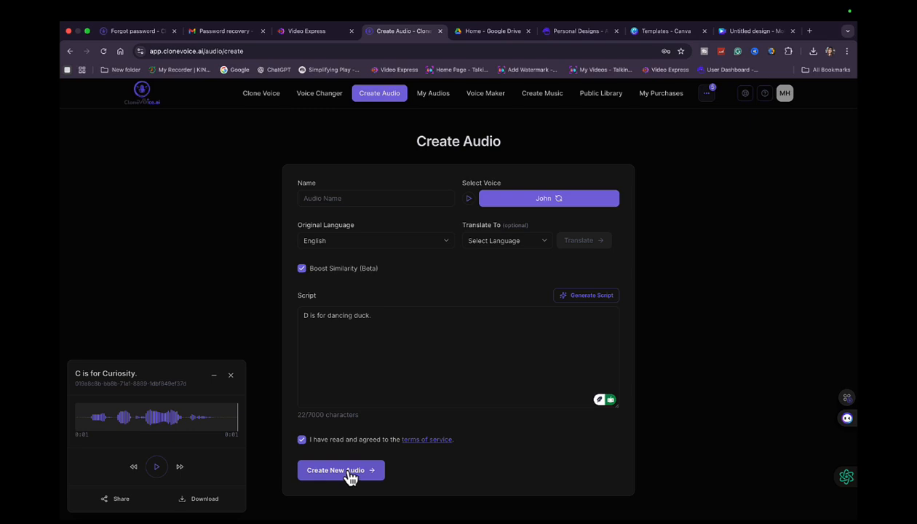
pyautogui.click(349, 473)
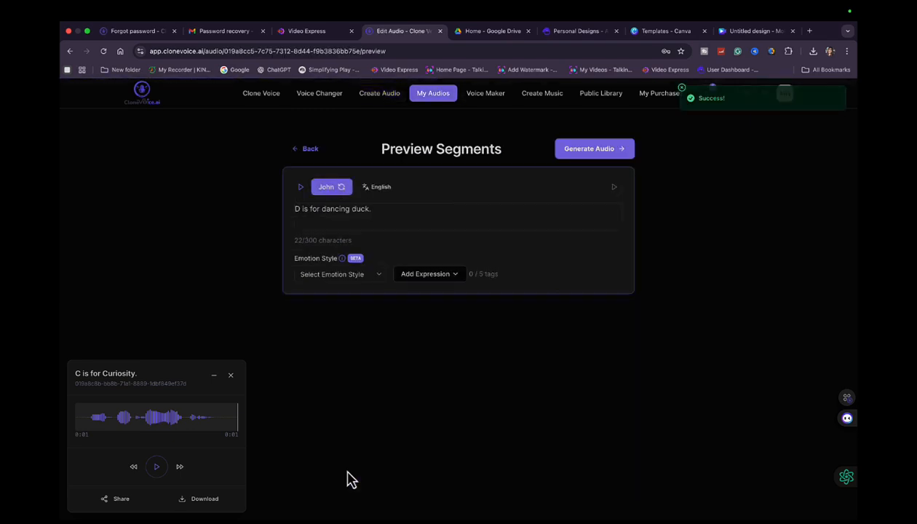
pyautogui.click(590, 152)
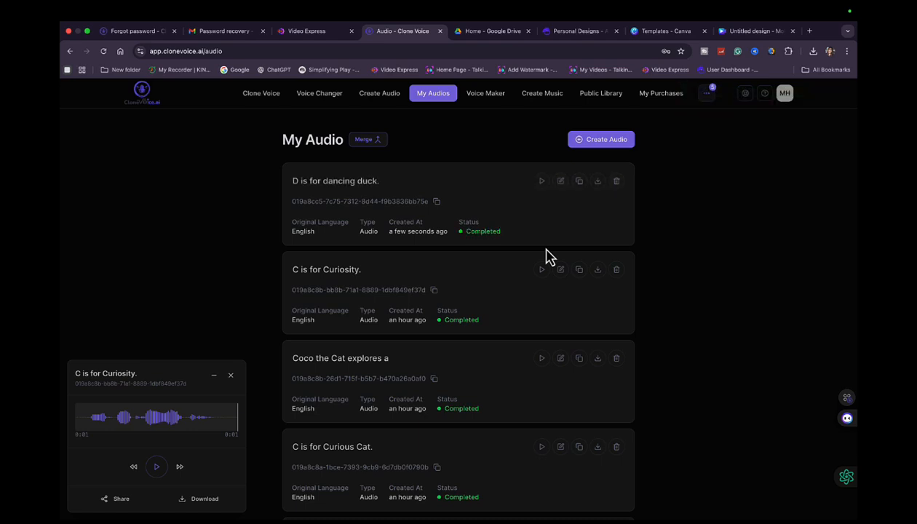
# Step: Play the "D is for dancing duck." audio and download it as an MP3 to the Documents folder
pyautogui.click(542, 183)
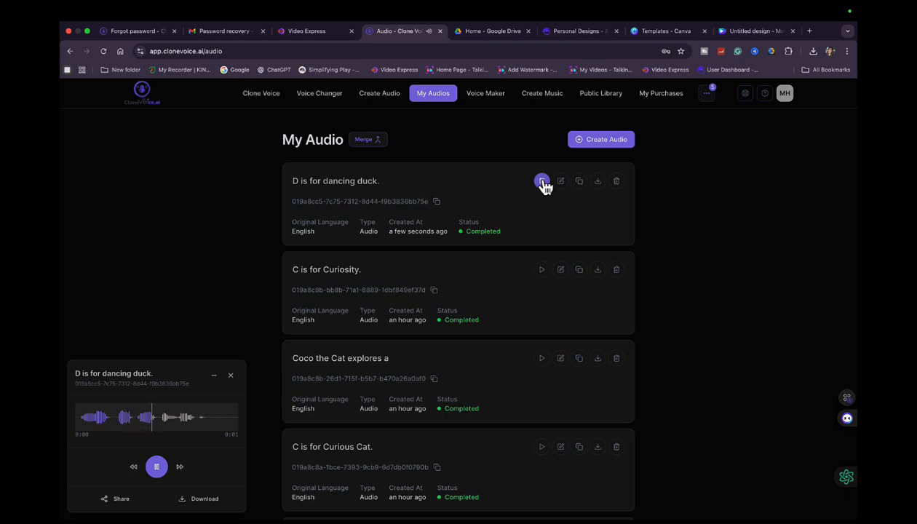
pyautogui.click(598, 188)
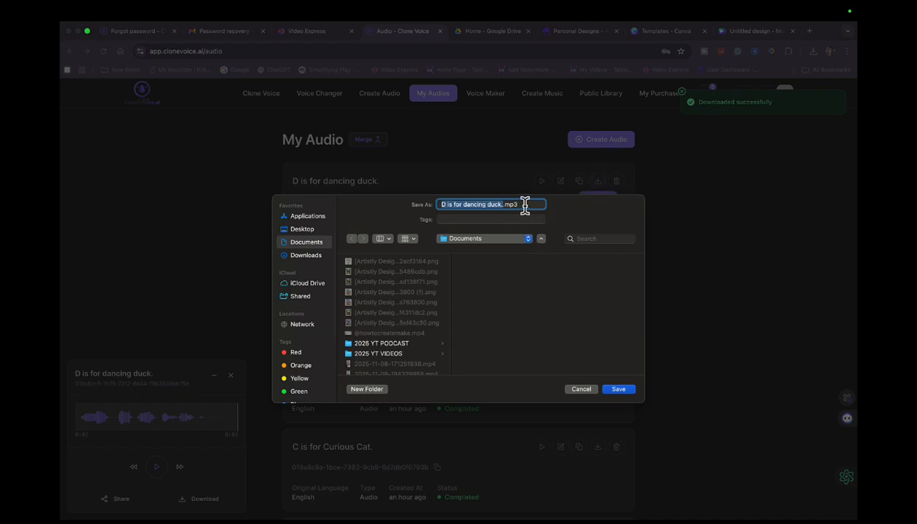
pyautogui.click(624, 391)
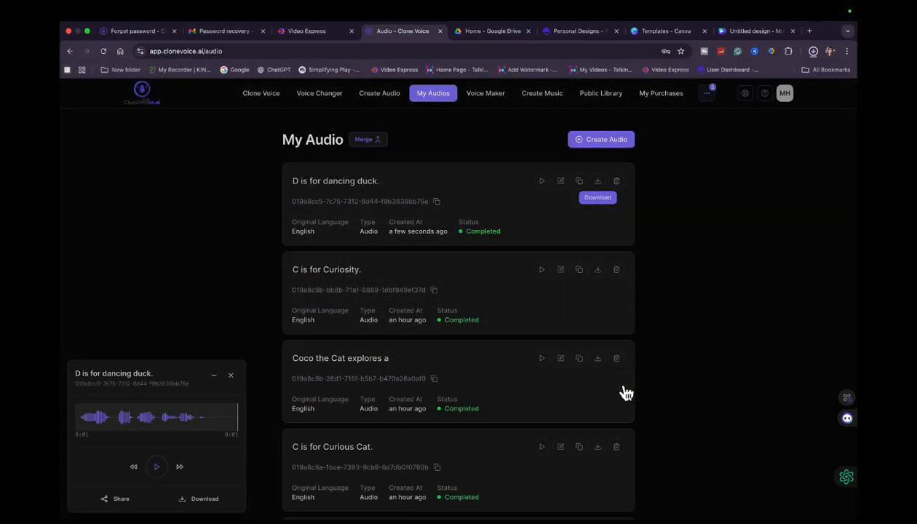
# Step: Create another audio with the script "Daisy the duck dances happily by the pond.", checking the wording against the Artistly page
pyautogui.click(611, 145)
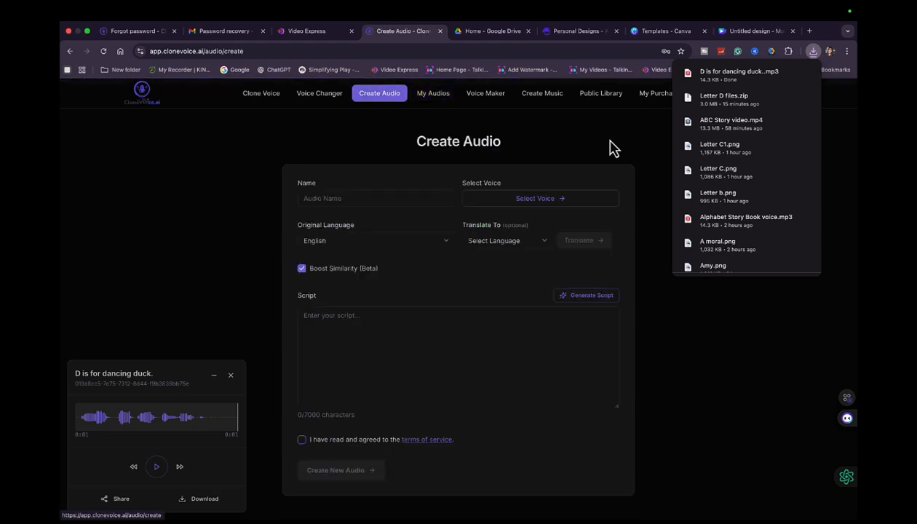
pyautogui.click(582, 33)
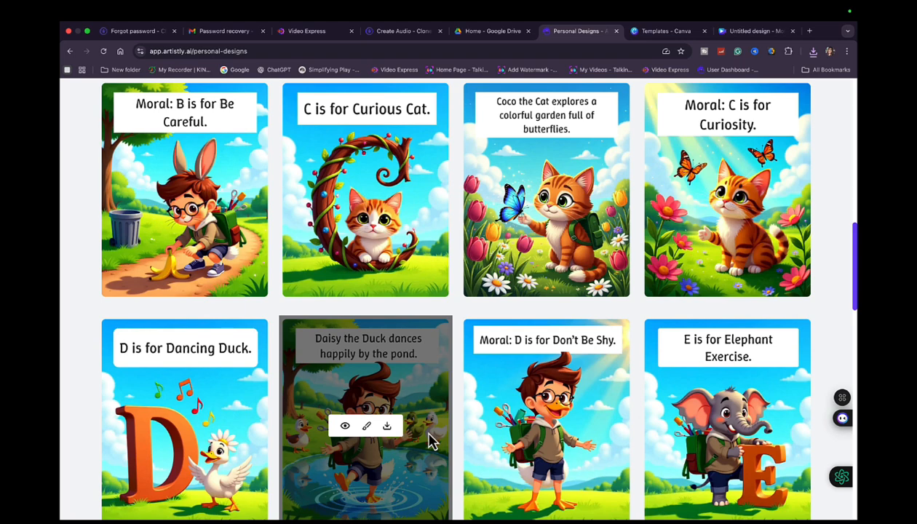
pyautogui.click(406, 35)
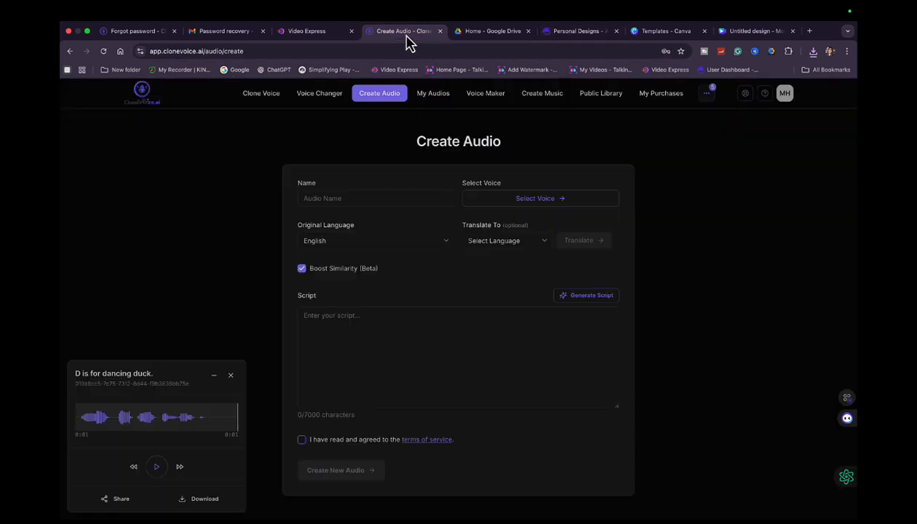
pyautogui.click(348, 312)
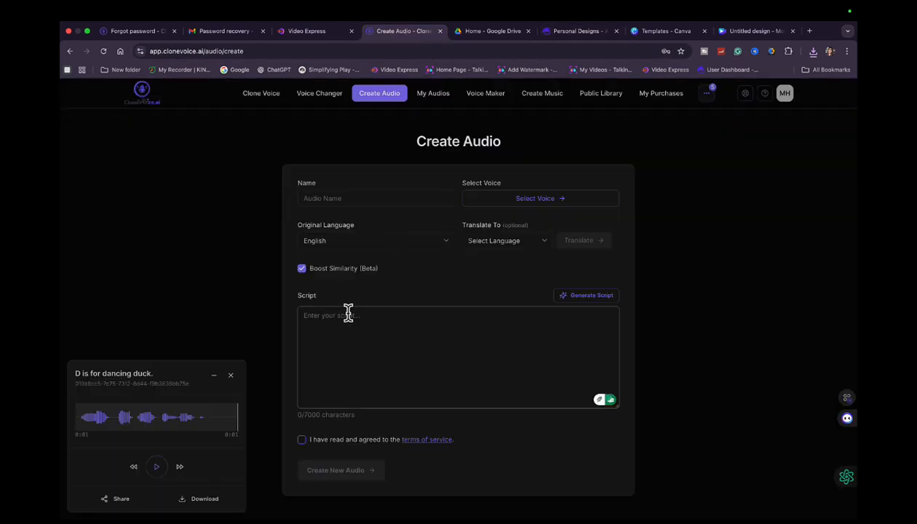
pyautogui.write('Daisy the duck dances happily by the pond.')
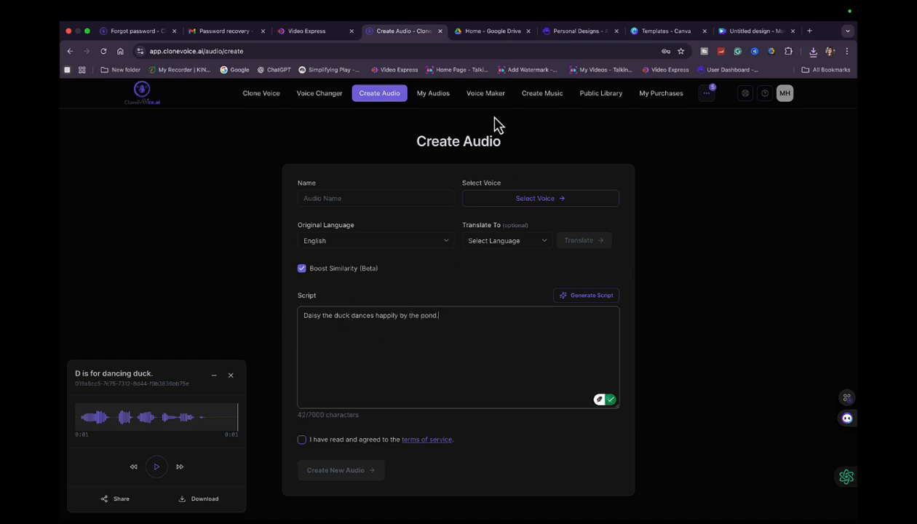
pyautogui.click(572, 35)
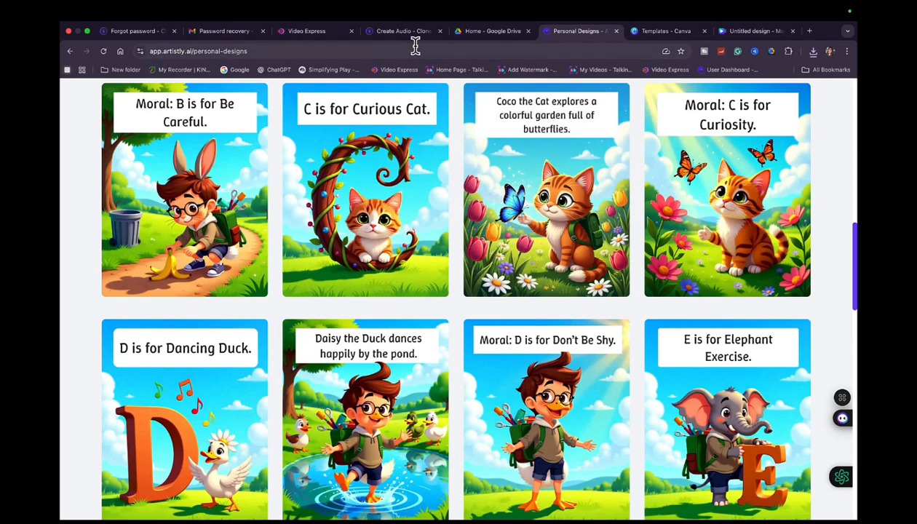
pyautogui.click(409, 32)
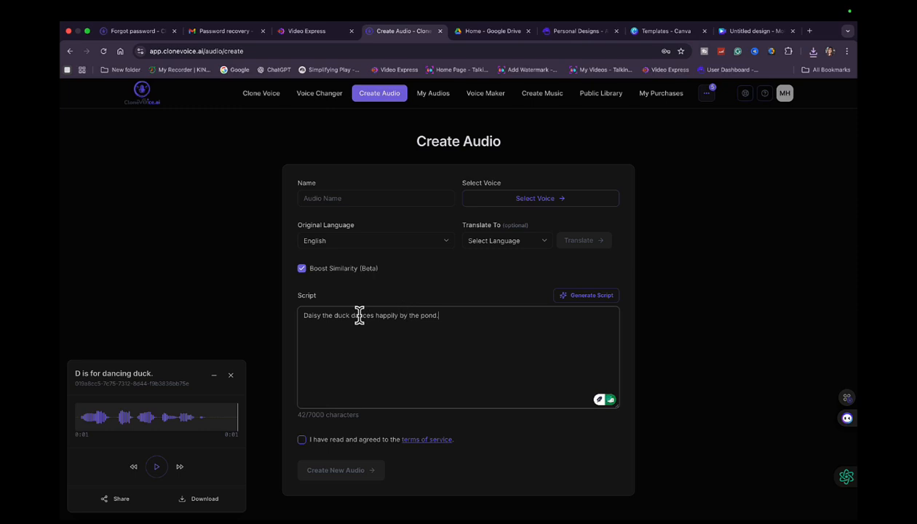
# Step: Assign the John voice to the Daisy the duck script, accept the terms of service and generate the audio
pyautogui.click(506, 203)
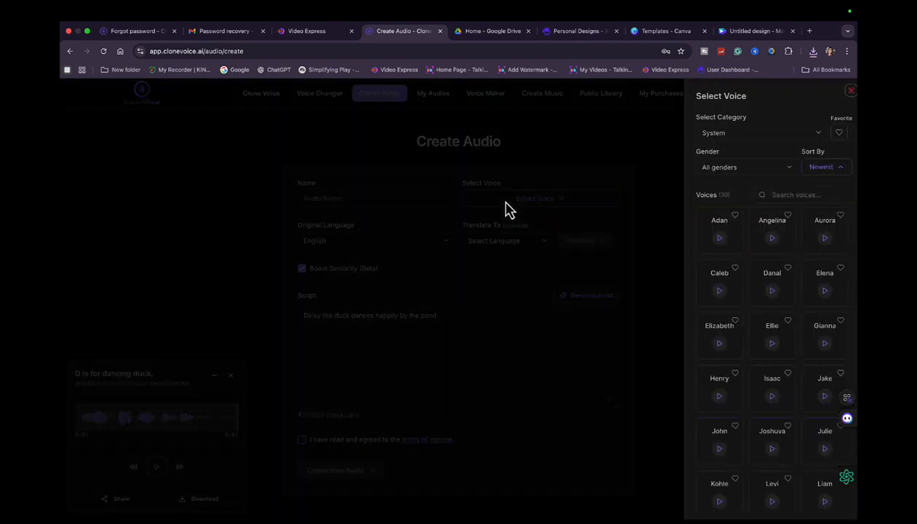
pyautogui.click(704, 432)
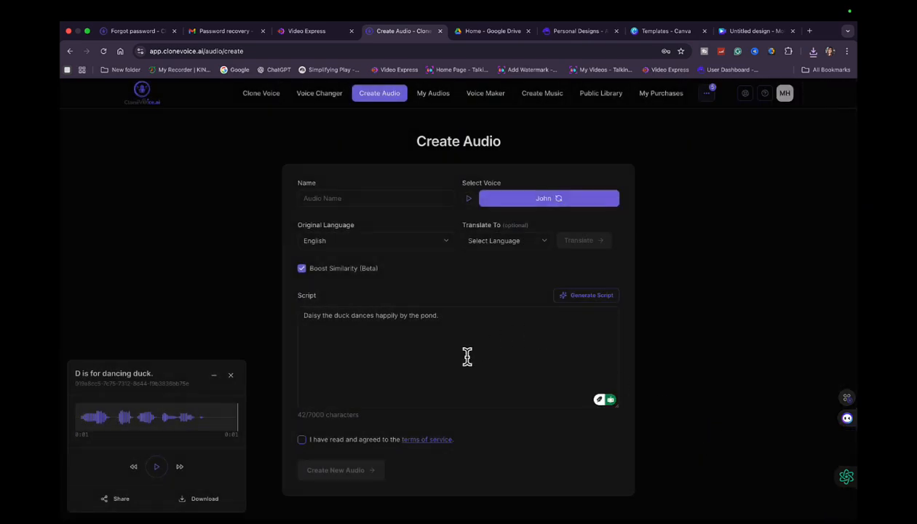
pyautogui.click(303, 440)
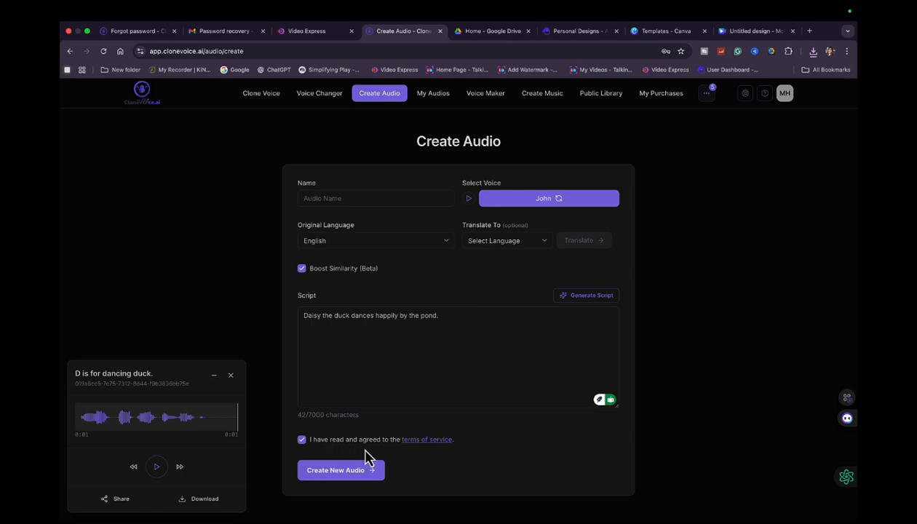
pyautogui.click(363, 474)
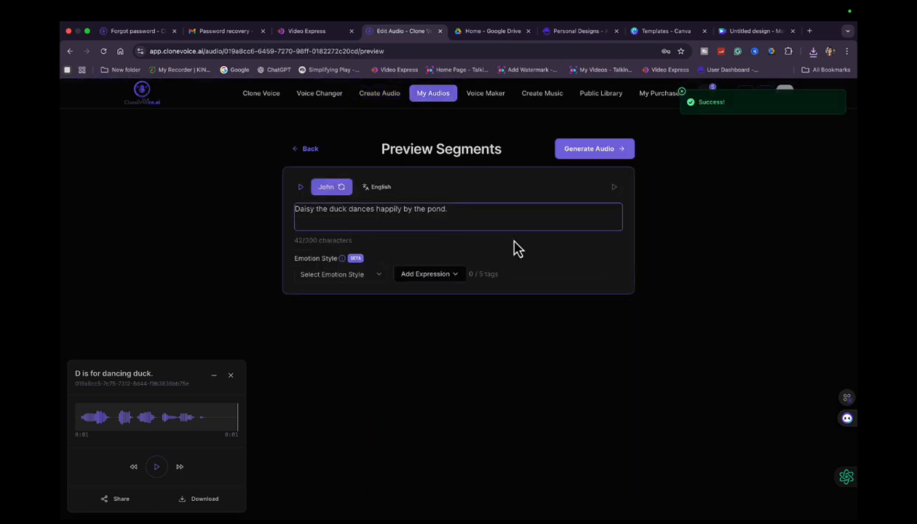
pyautogui.click(585, 156)
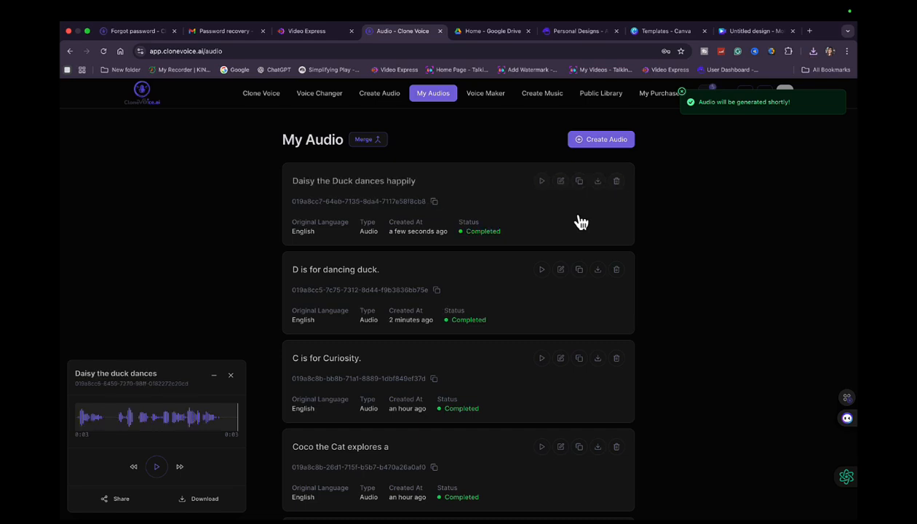
# Step: Play the "Daisy the Duck dances happily" audio and download it to the Documents folder
pyautogui.click(542, 181)
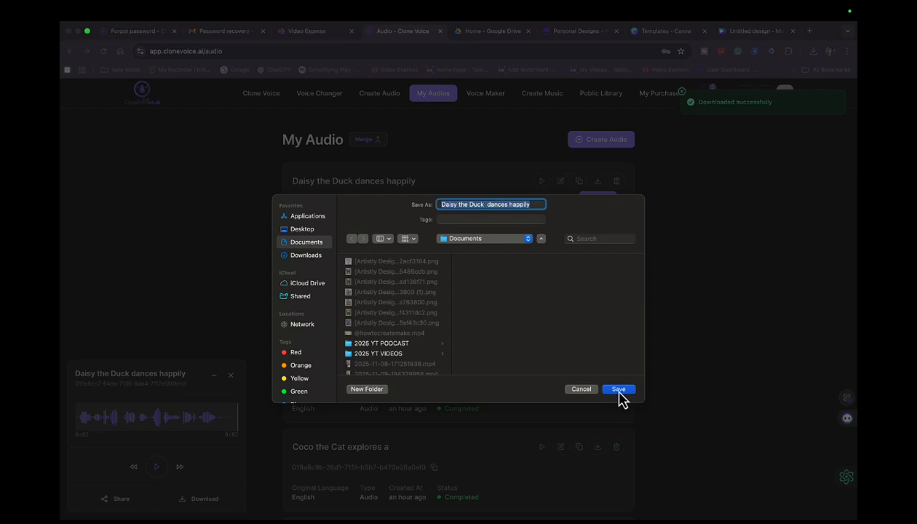
pyautogui.click(618, 389)
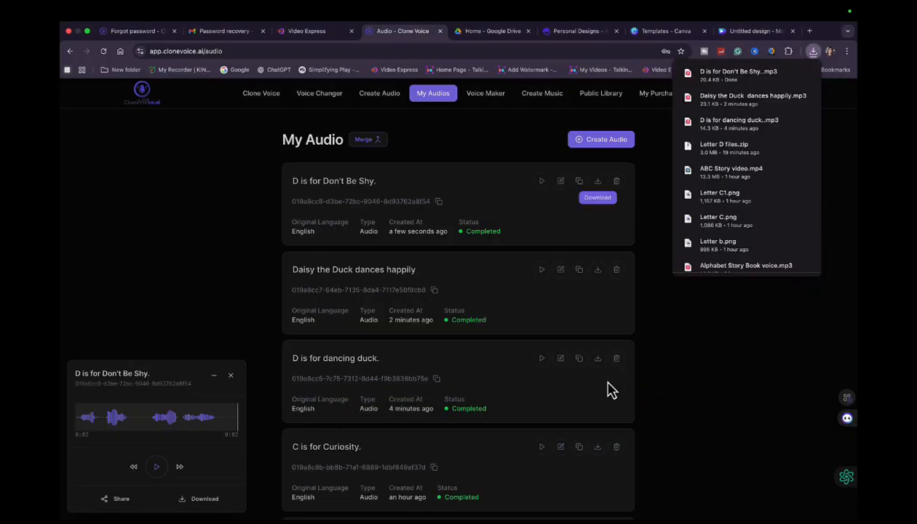
# Step: Switch to Video Express and open the Audio folder in the media library
pyautogui.click(335, 35)
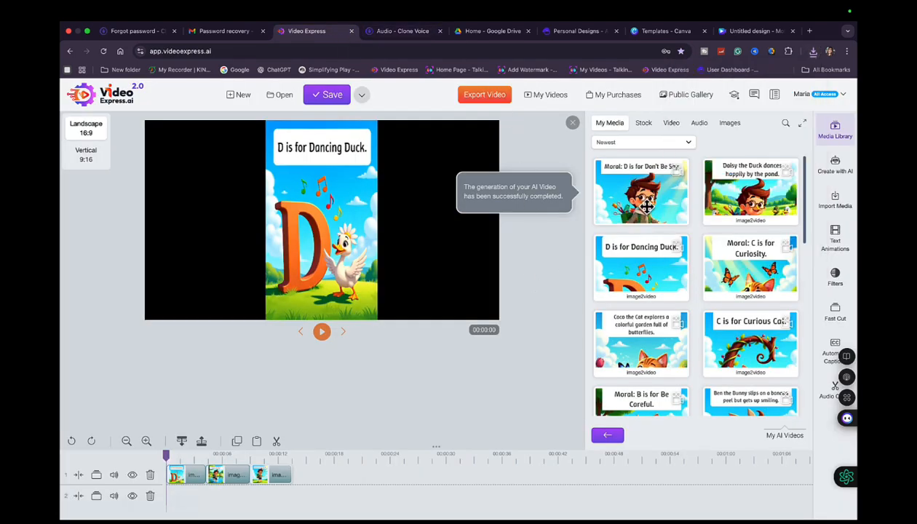
pyautogui.click(842, 136)
pyautogui.click(842, 136)
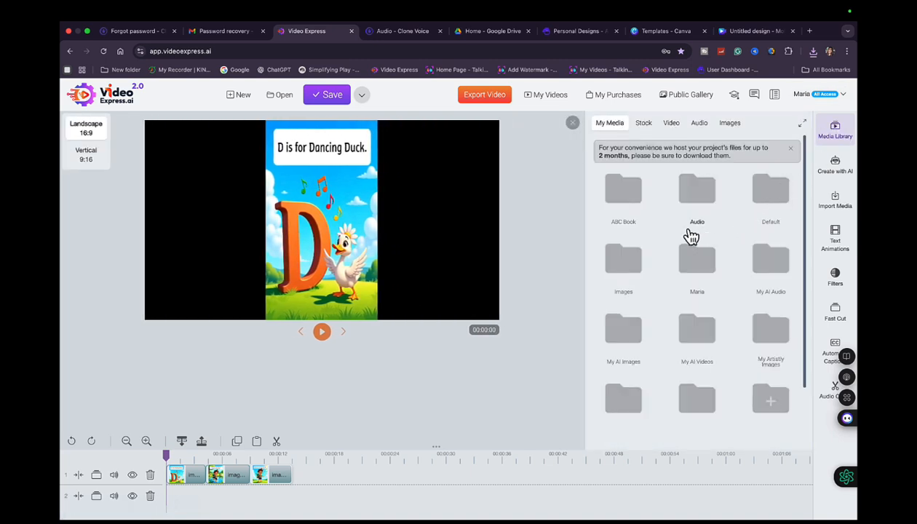
pyautogui.click(699, 206)
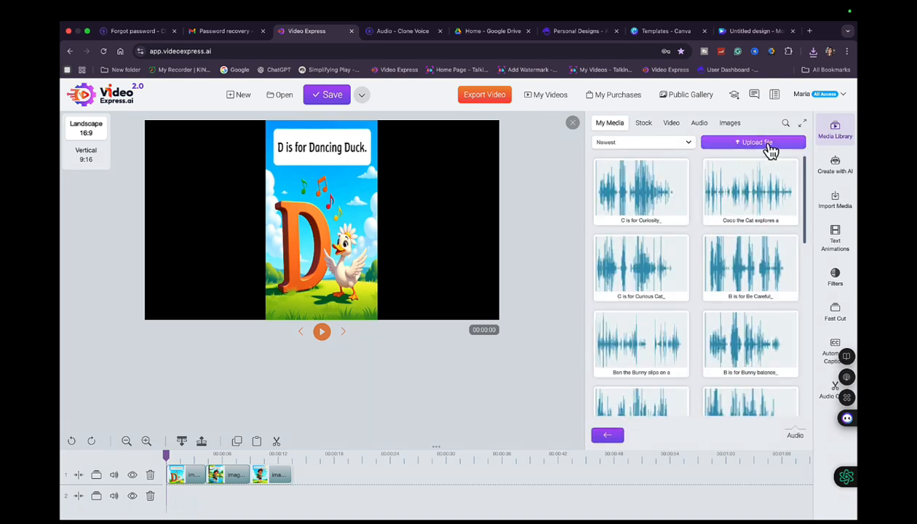
# Step: Upload the "D is for dancing duck." MP3 from the Documents folder to the Audio folder
pyautogui.click(770, 146)
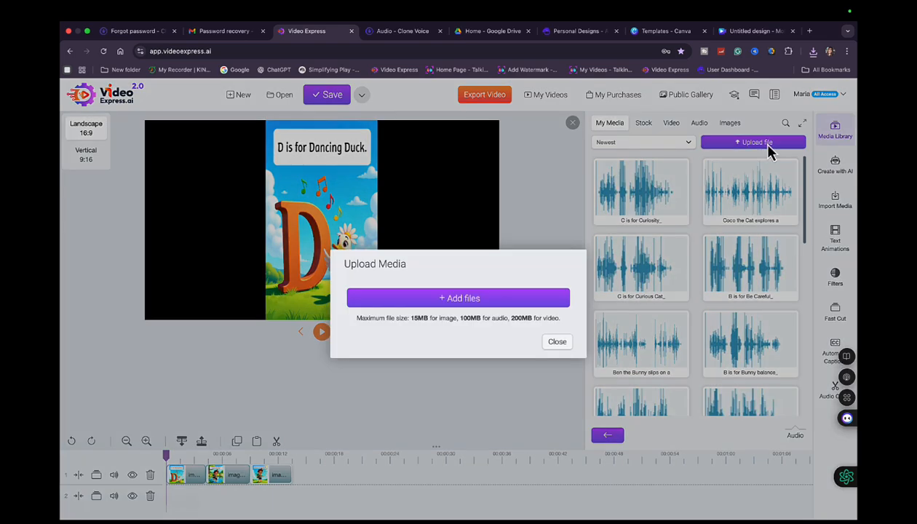
pyautogui.click(494, 304)
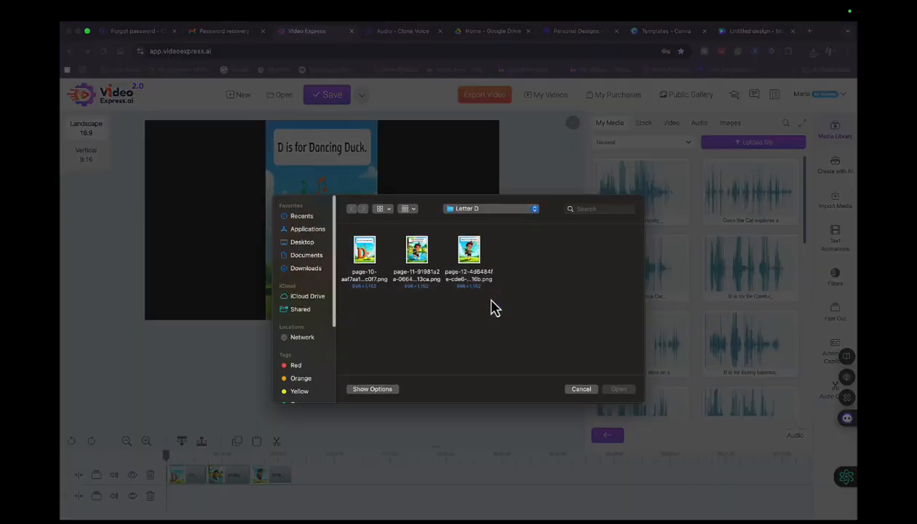
pyautogui.click(312, 261)
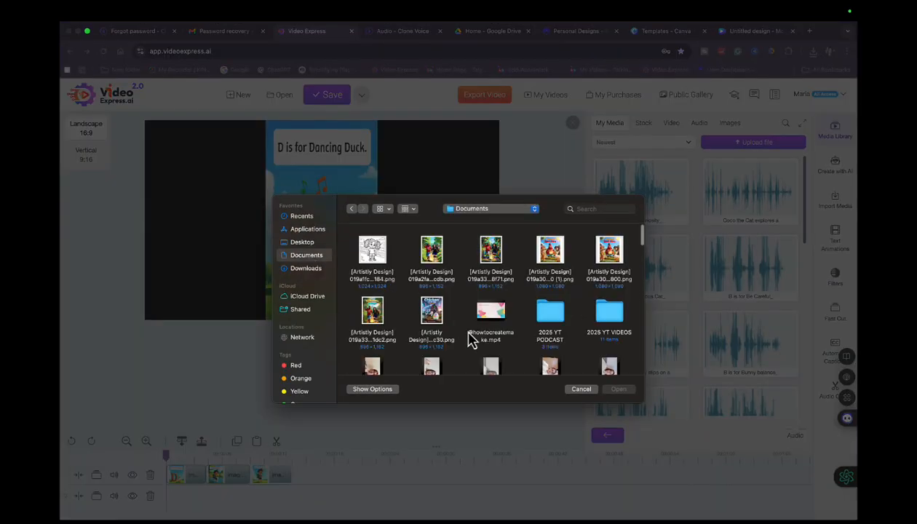
pyautogui.scroll(-2, 470, 339)
pyautogui.scroll(-5, 470, 338)
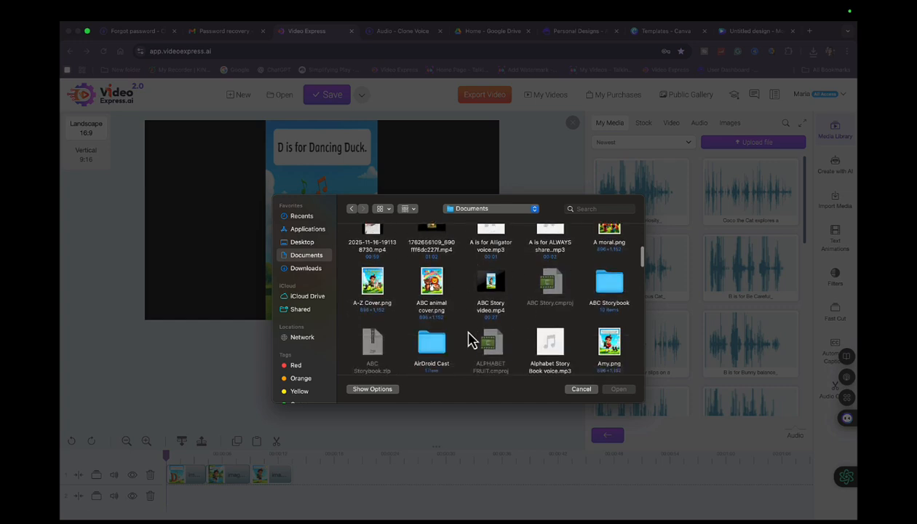
pyautogui.scroll(-5, 470, 338)
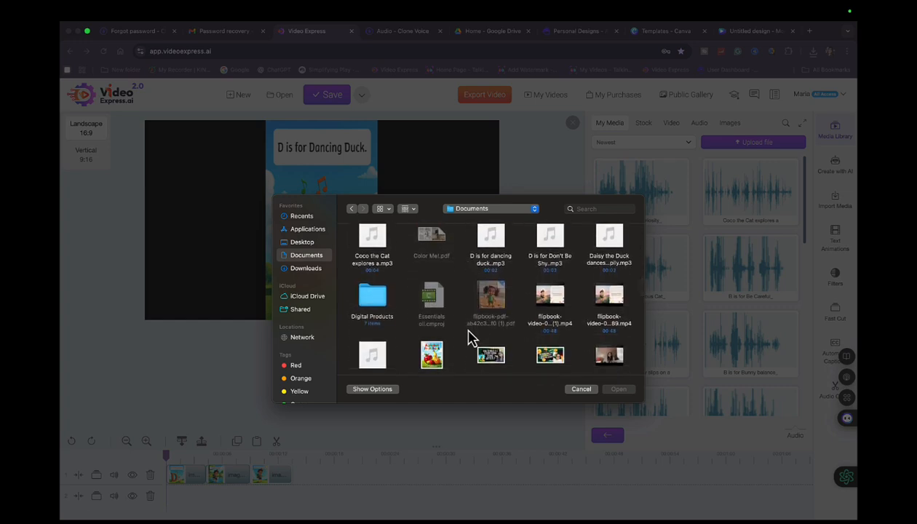
pyautogui.click(493, 254)
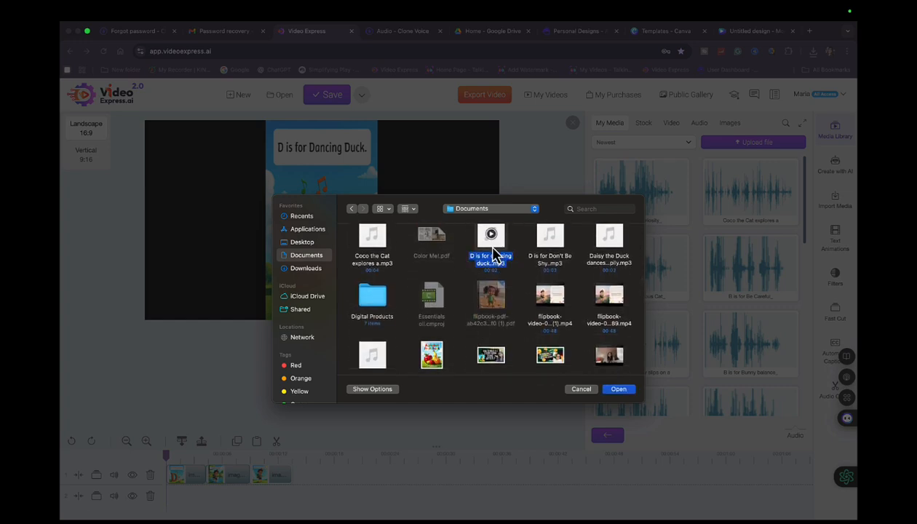
pyautogui.click(618, 390)
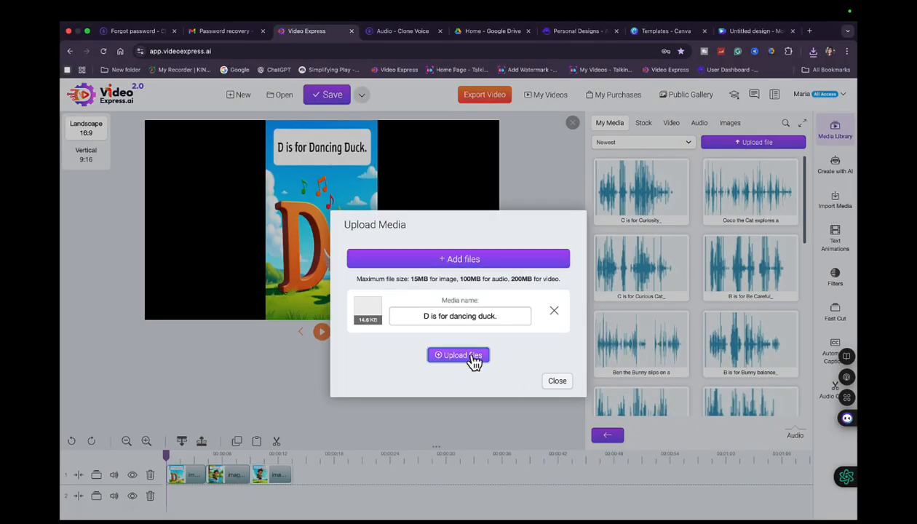
pyautogui.click(470, 356)
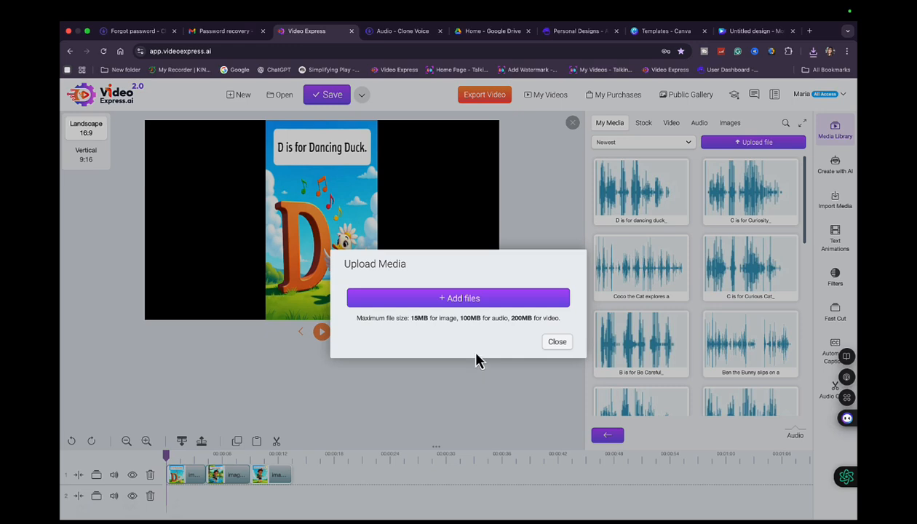
# Step: Upload the "Daisy the Duck dances happily" MP3 from Documents to the Audio folder
pyautogui.click(460, 300)
pyautogui.scroll(-5, 510, 353)
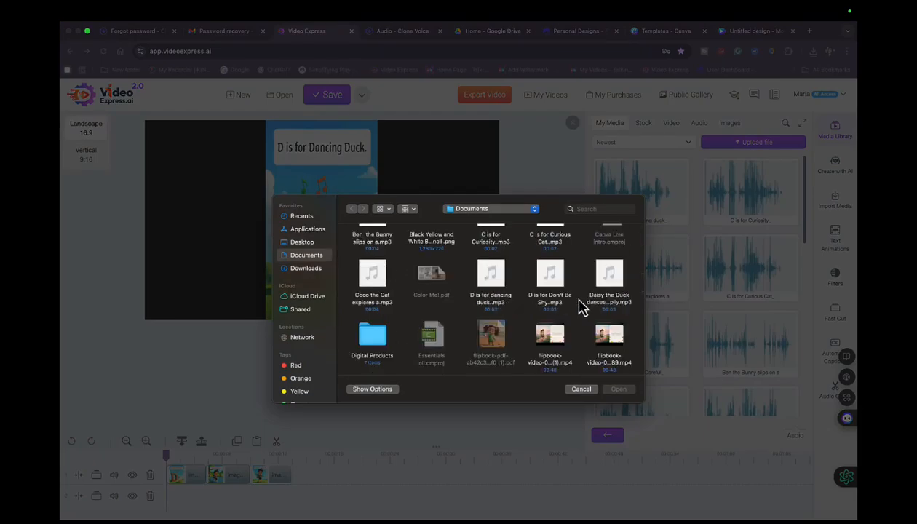
pyautogui.click(610, 298)
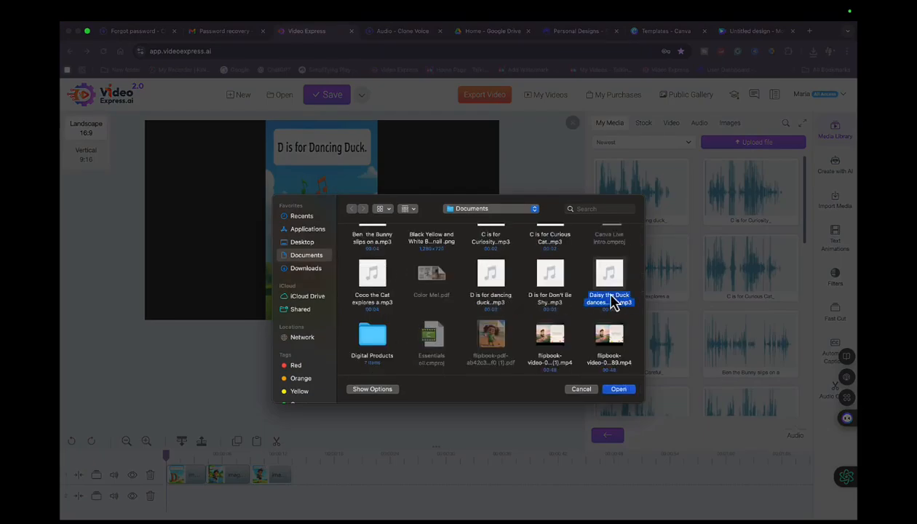
pyautogui.click(620, 393)
pyautogui.click(470, 358)
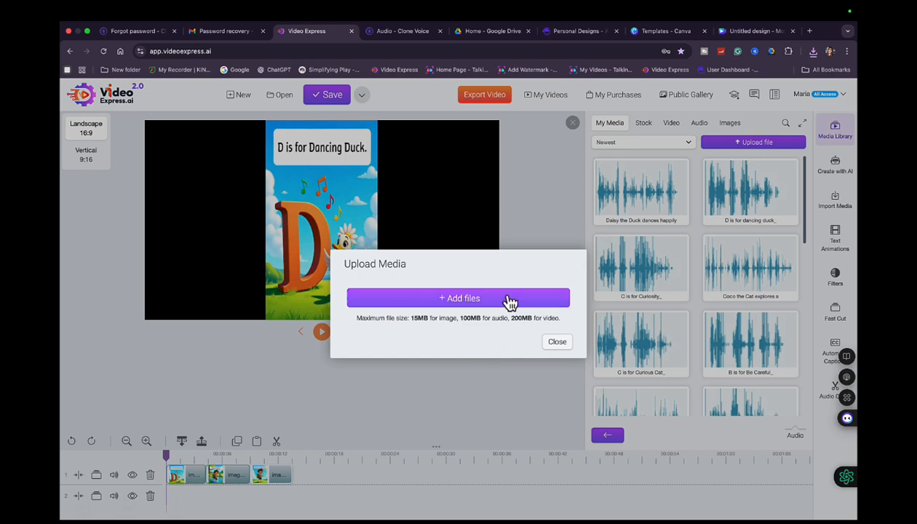
# Step: Upload the "D is for Don't Be Shy." MP3 from Documents and close the upload dialog
pyautogui.click(477, 306)
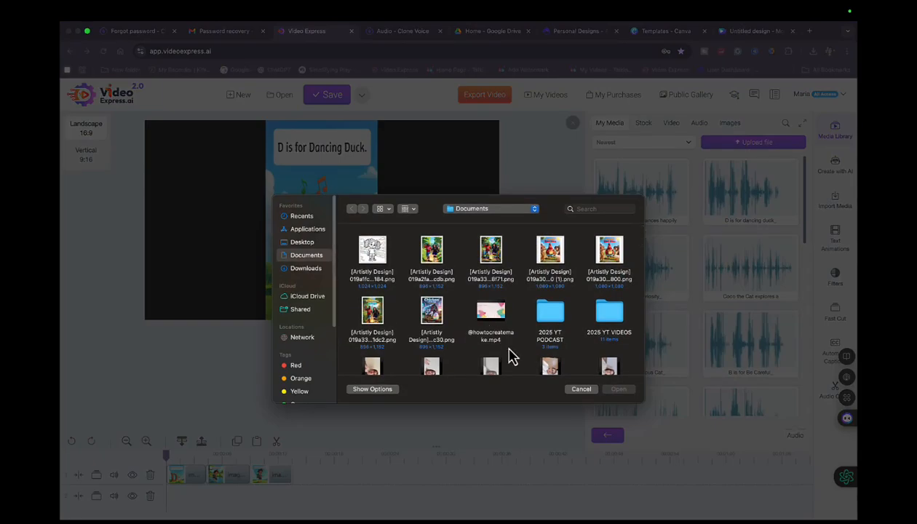
pyautogui.scroll(-10, 510, 356)
pyautogui.scroll(-5, 510, 356)
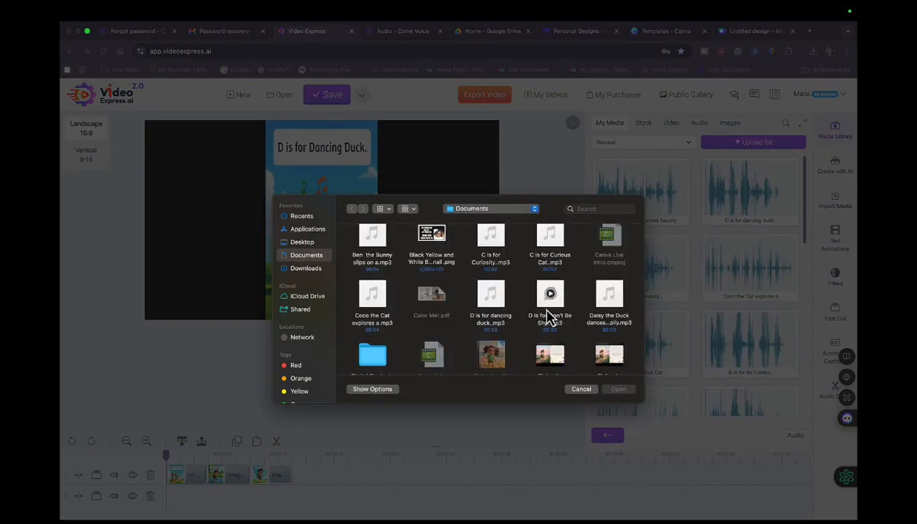
pyautogui.click(549, 313)
pyautogui.click(616, 391)
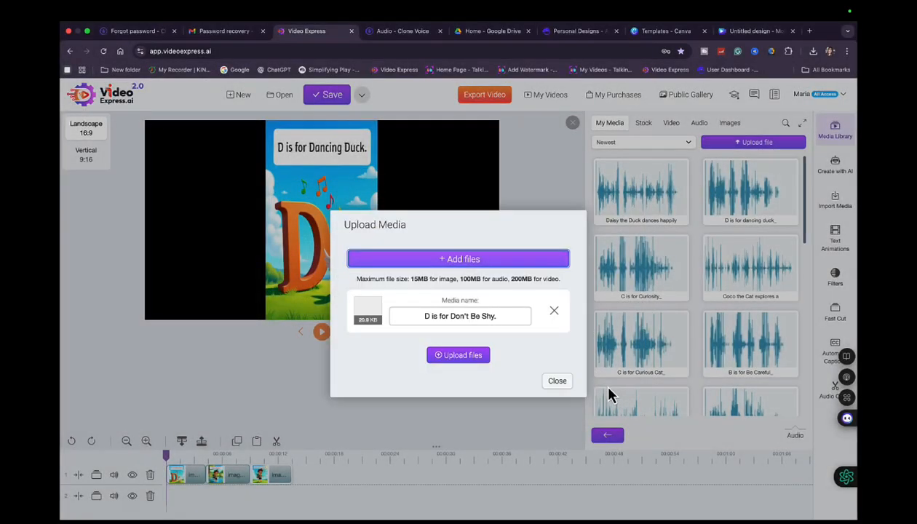
pyautogui.click(467, 361)
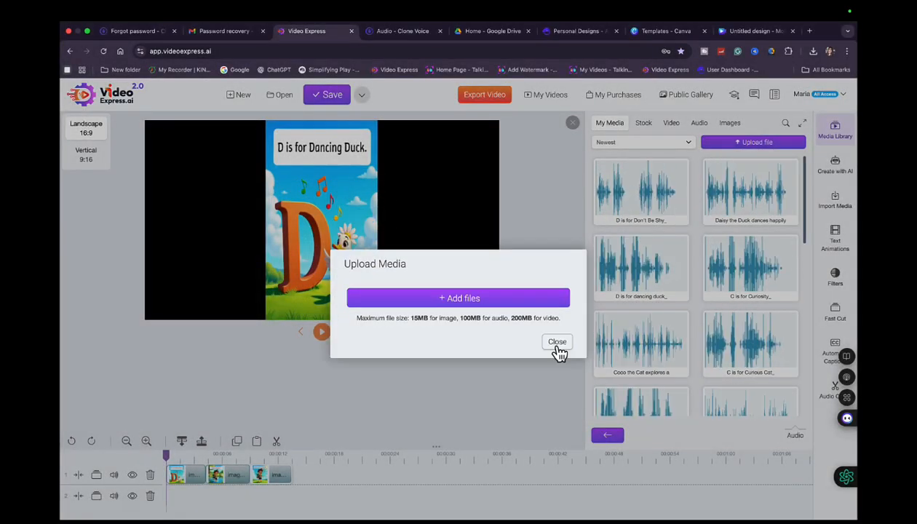
pyautogui.click(557, 348)
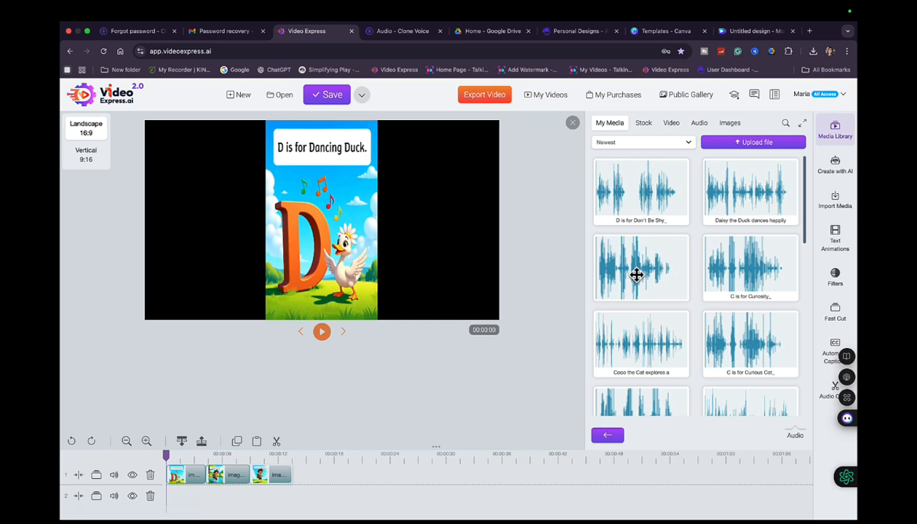
# Step: Place the dancing duck, Daisy the Duck and Don't Be Shy audios on track 2 in order, roughly beneath their matching video clips
pyautogui.moveTo(637, 268); pyautogui.dragTo(181, 507)
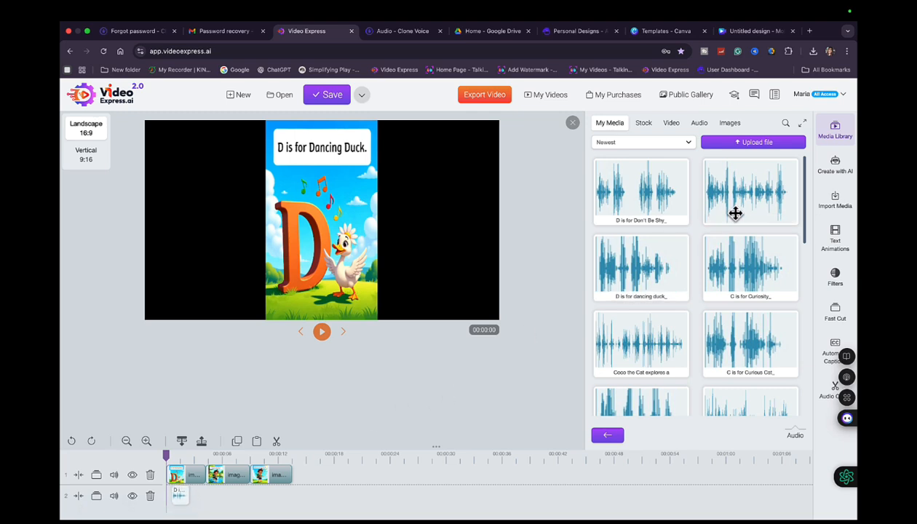
pyautogui.moveTo(737, 205); pyautogui.dragTo(221, 503)
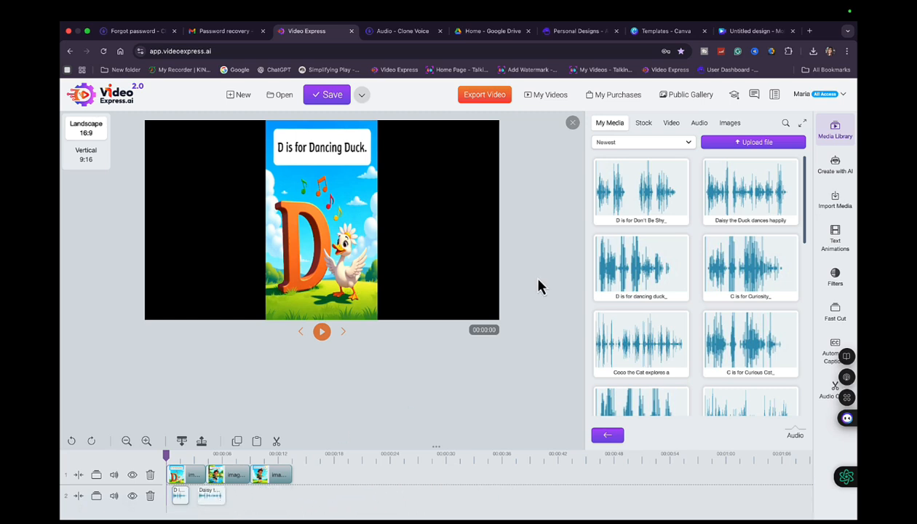
pyautogui.moveTo(626, 195); pyautogui.dragTo(252, 495)
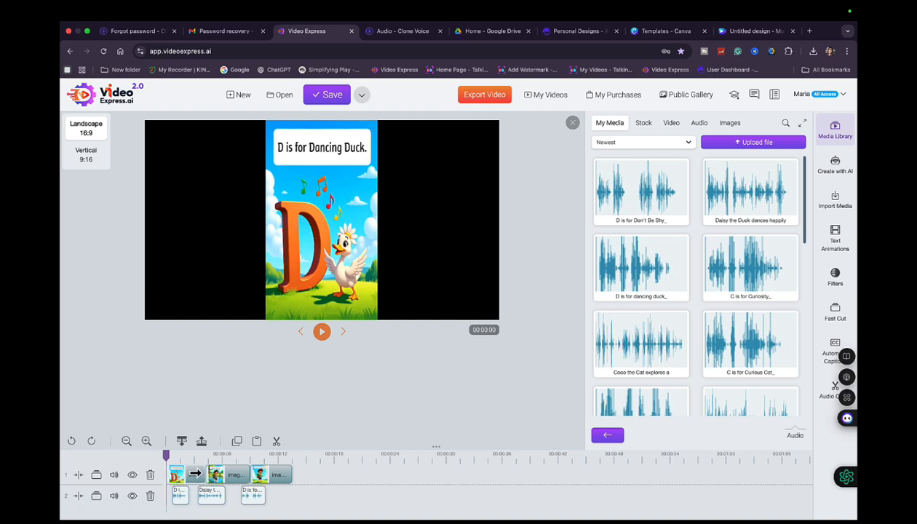
# Step: Trim the three video clips to fit their narration, closing the gaps on track 1 and aligning the audio clips beneath them
pyautogui.moveTo(194, 473)
pyautogui.mouseDown()
pyautogui.moveTo(182, 473)
pyautogui.moveTo(208, 477)
pyautogui.mouseUp()
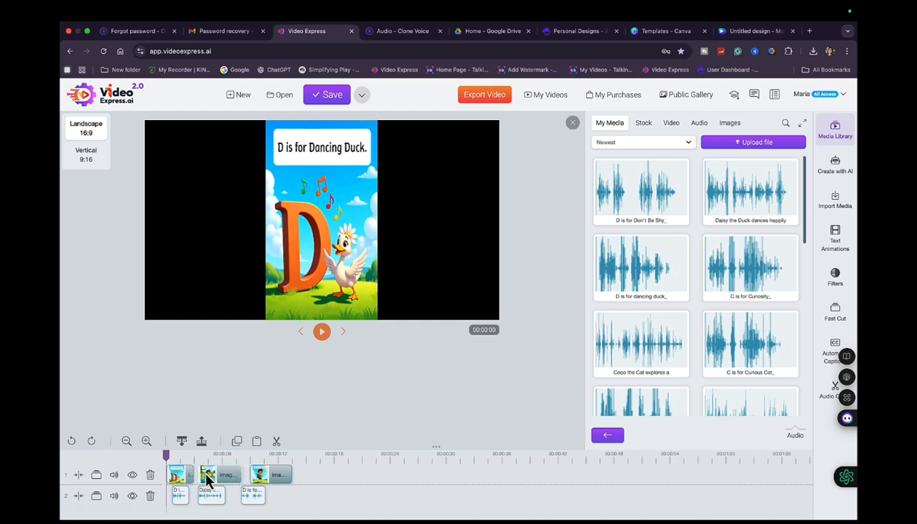
pyautogui.click(78, 476)
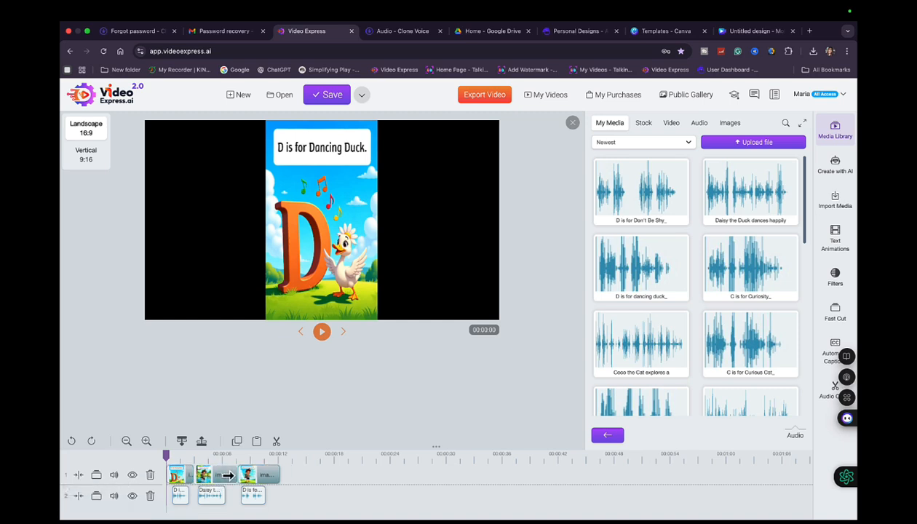
pyautogui.moveTo(227, 476); pyautogui.dragTo(215, 495)
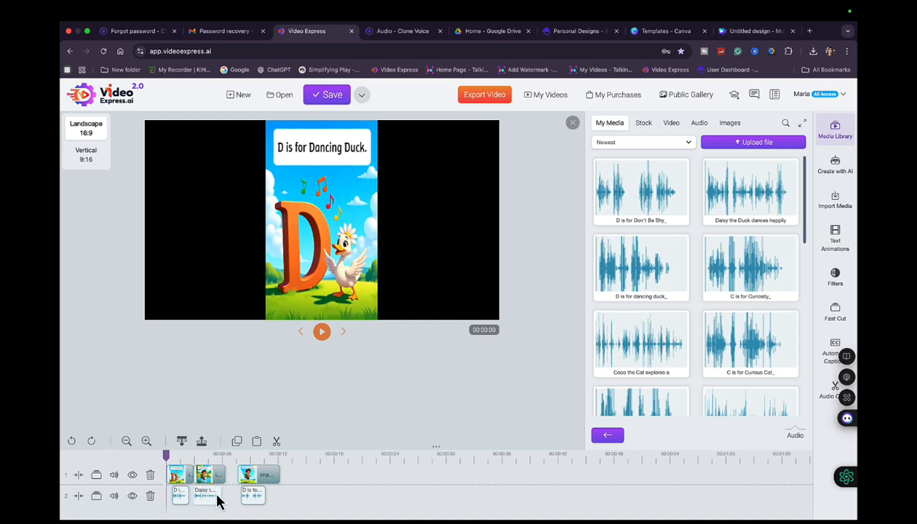
pyautogui.click(79, 475)
pyautogui.moveTo(257, 503); pyautogui.dragTo(243, 506)
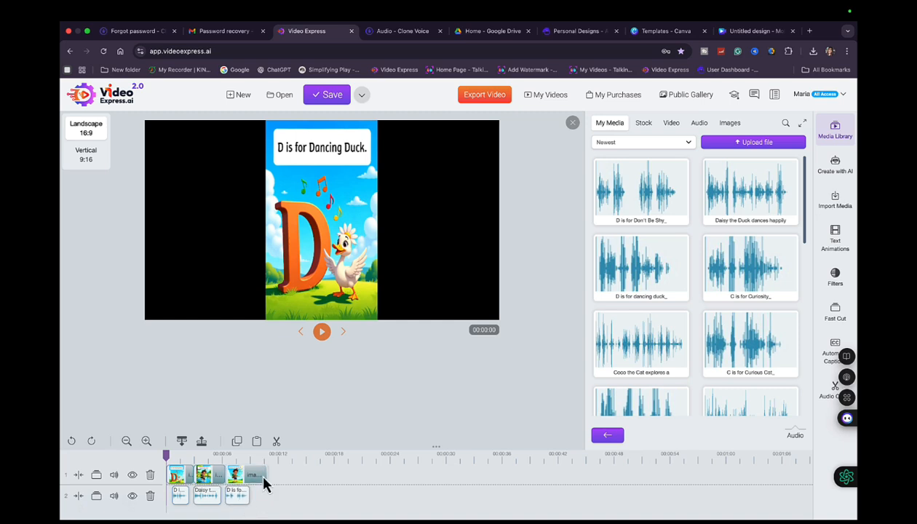
pyautogui.moveTo(257, 475); pyautogui.dragTo(247, 475)
# Step: Preview the narrated letter D sequence through to its end and return the playhead to the start of the timeline
pyautogui.click(322, 333)
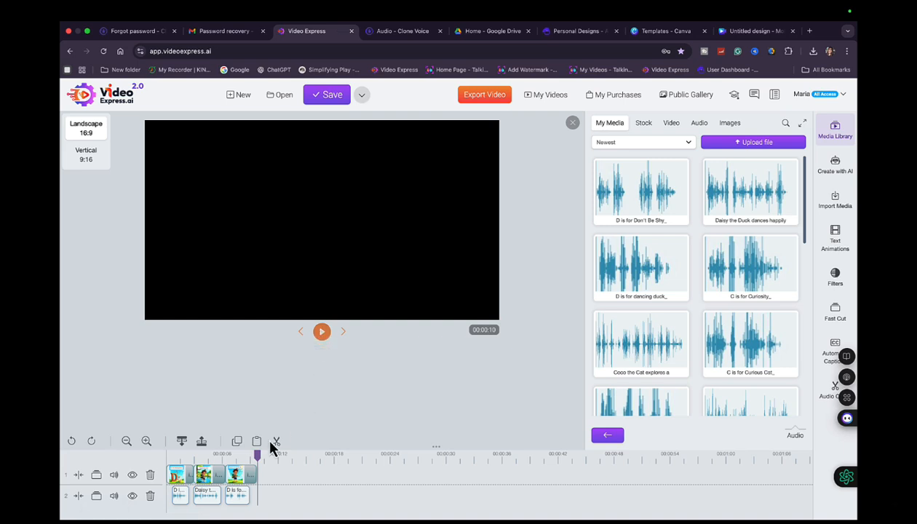
pyautogui.moveTo(259, 460); pyautogui.dragTo(155, 449)
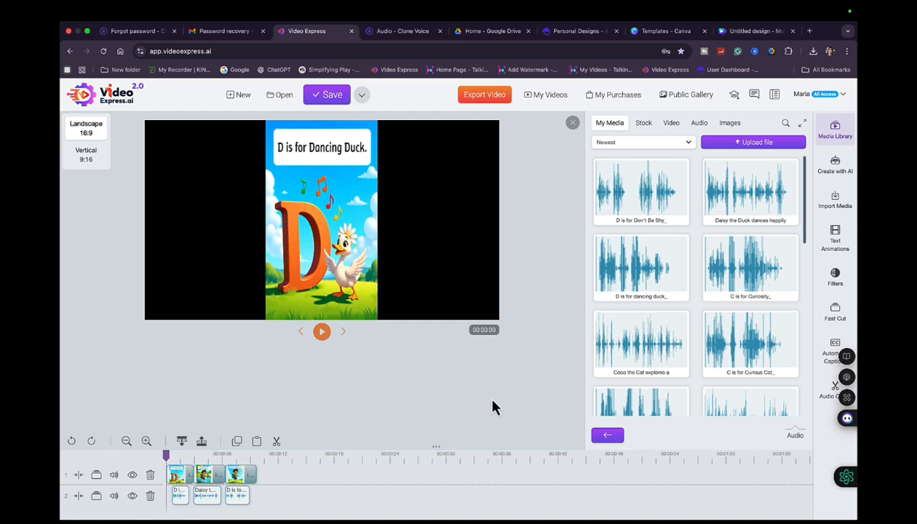
# Step: Open the AI creation options
pyautogui.click(839, 167)
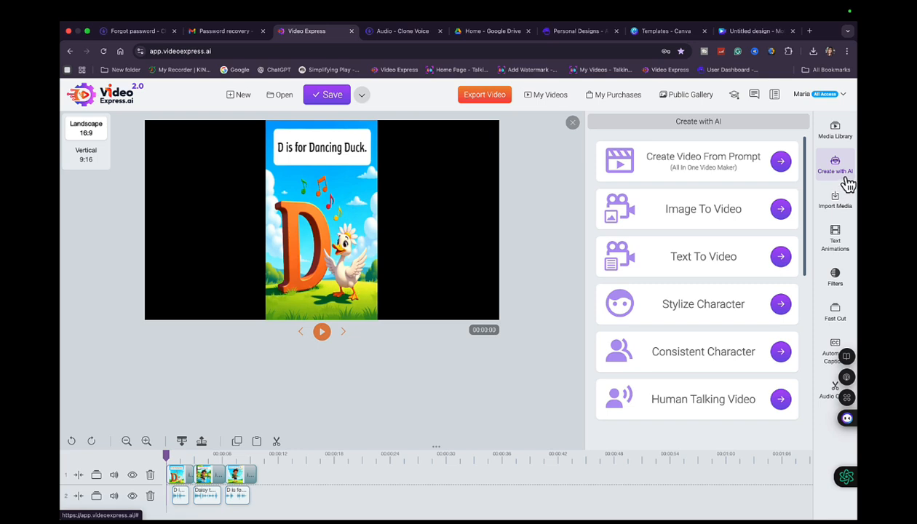